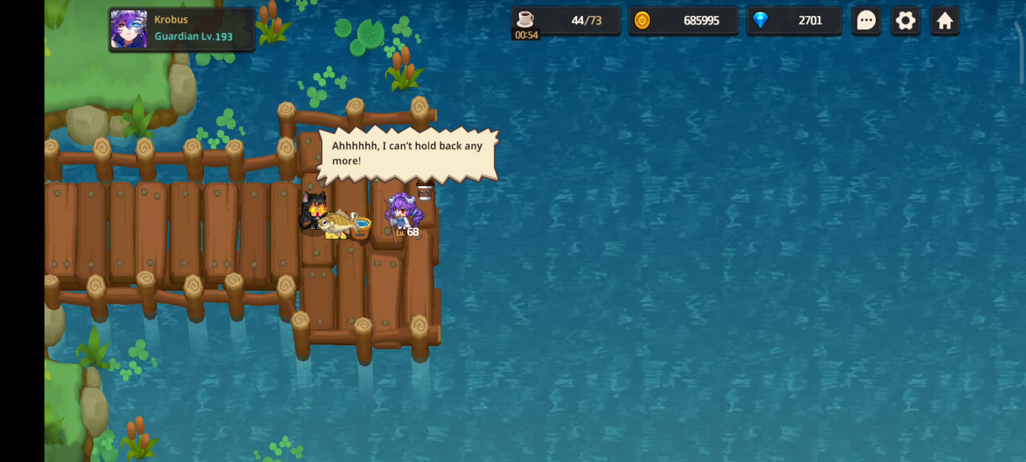
Talk with the cat-eared character on the dock and choose a reply.
click(177, 234)
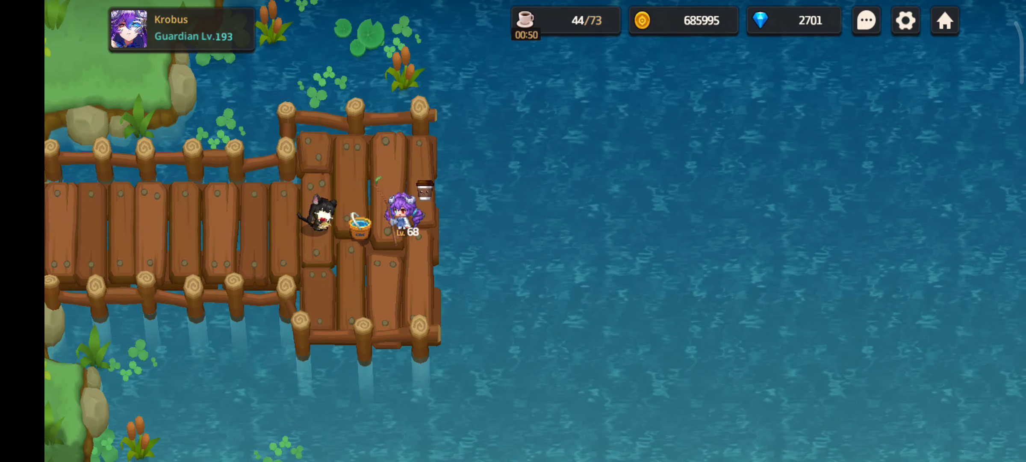
click(158, 218)
click(173, 226)
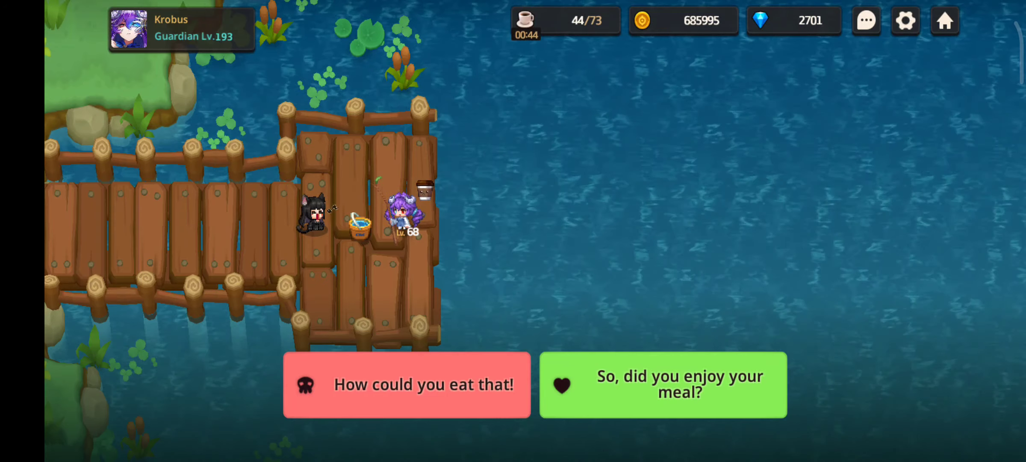
click(663, 385)
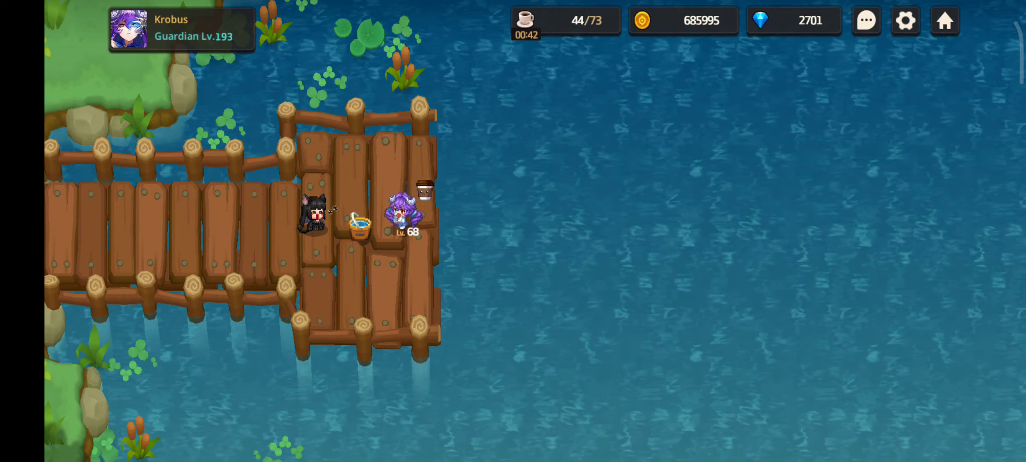
Hear out the rest of the dialogue and accept the 8 Fishing Coin reward.
click(171, 243)
click(197, 223)
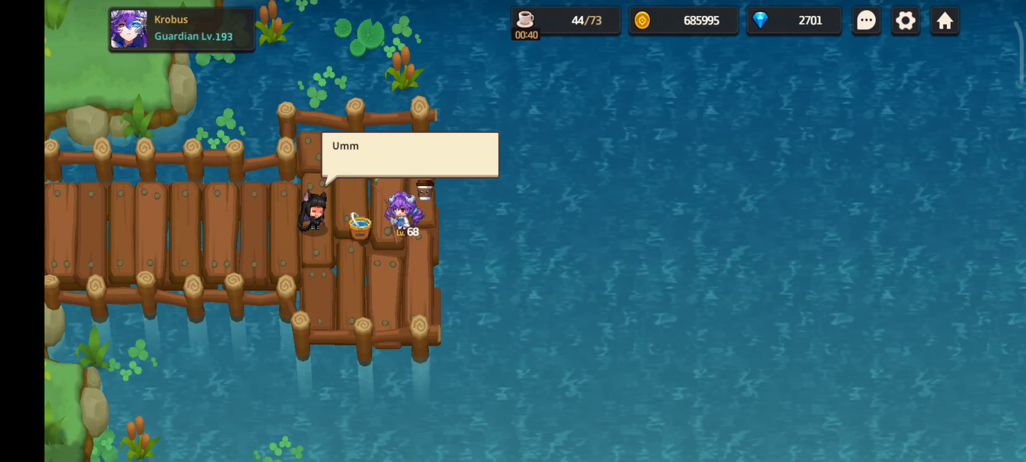
click(193, 247)
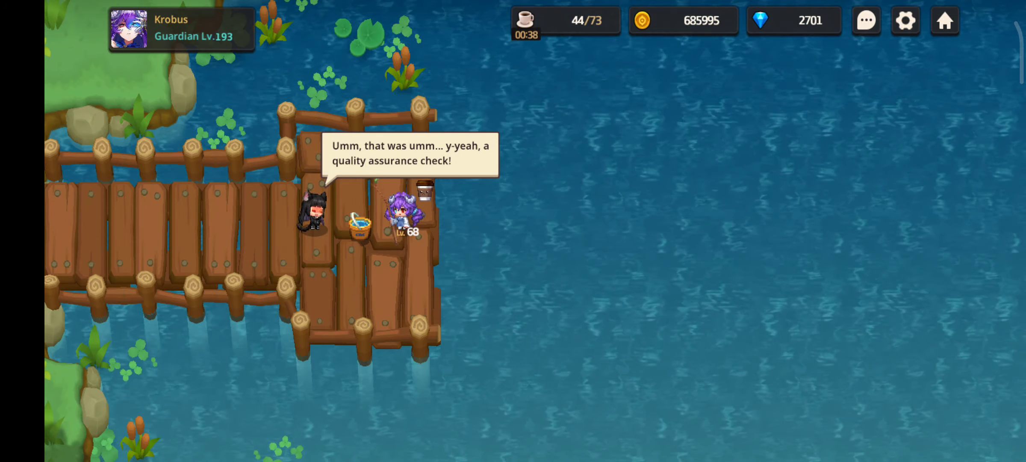
click(193, 267)
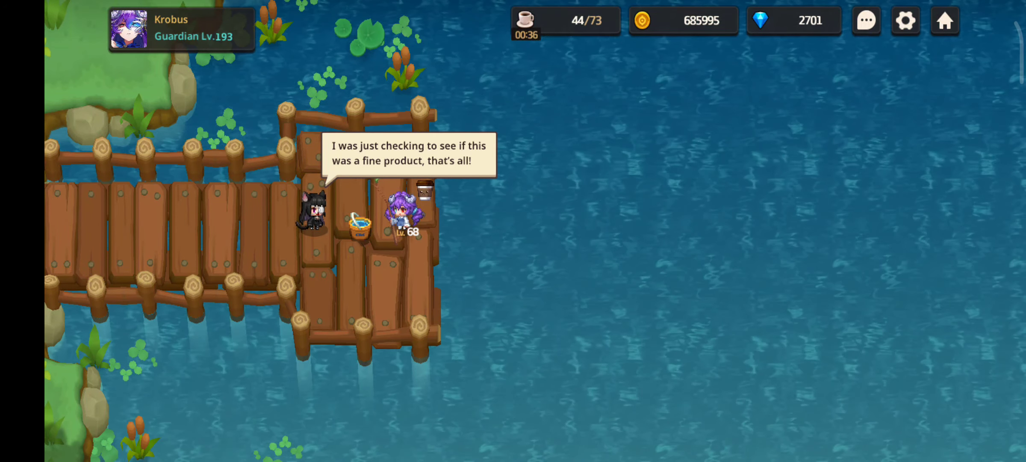
click(187, 259)
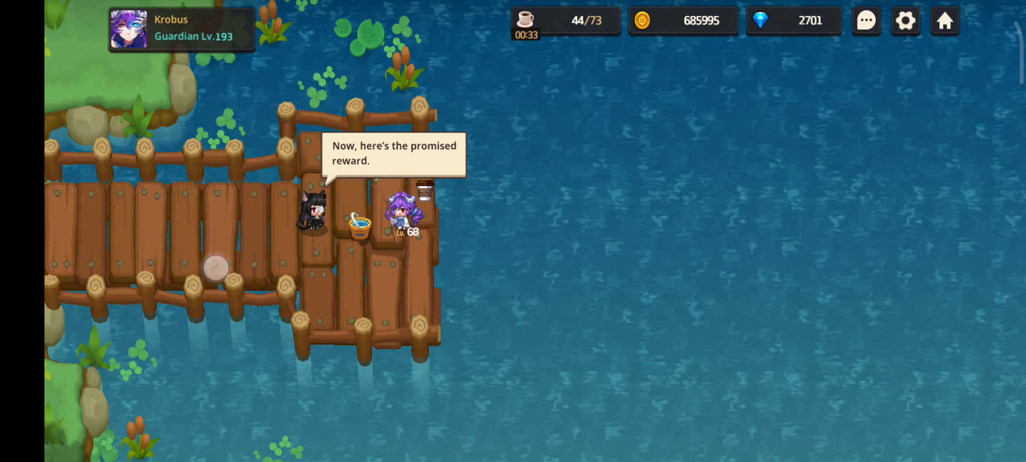
click(214, 267)
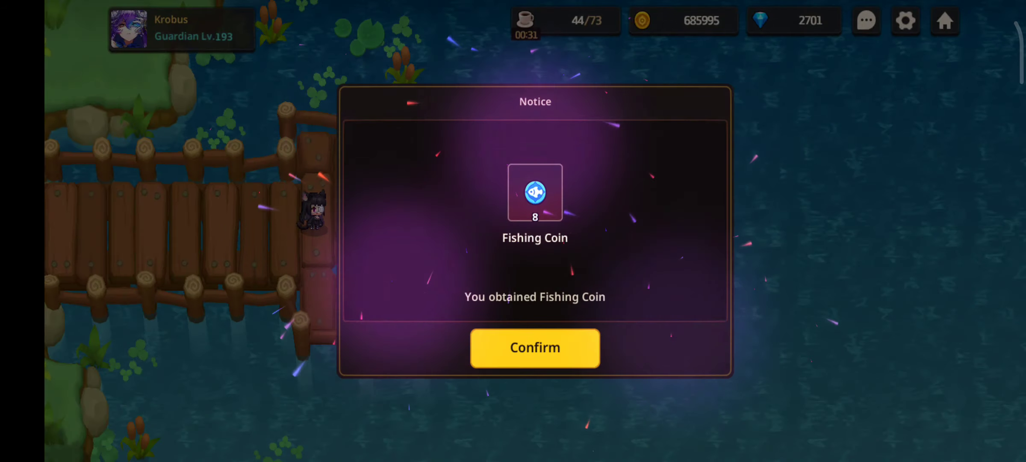
click(572, 347)
click(165, 215)
Leave Fishing Storage, cast with Ordinary Bait, and reel in the first fish.
click(187, 226)
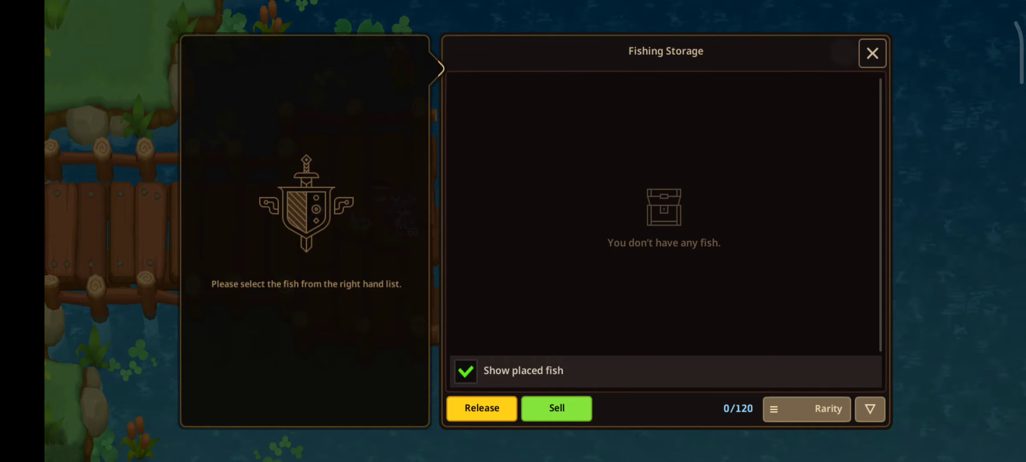
click(873, 53)
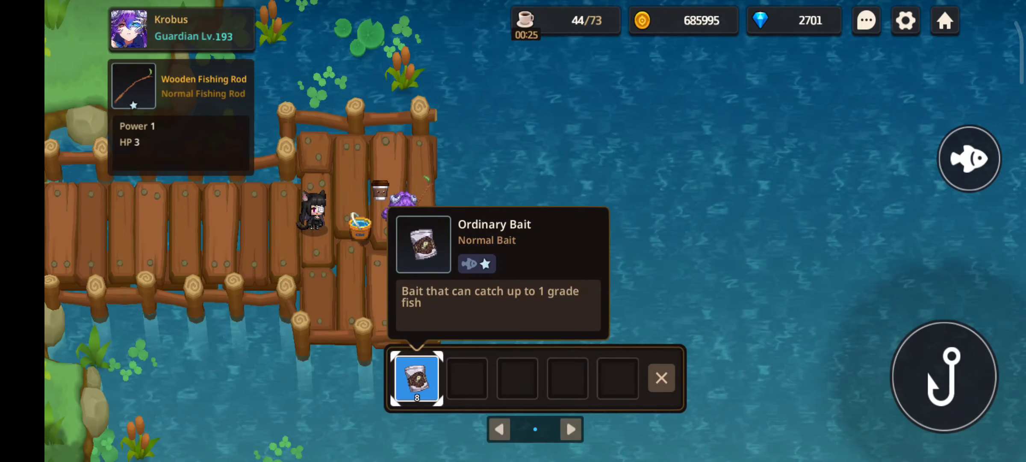
click(929, 390)
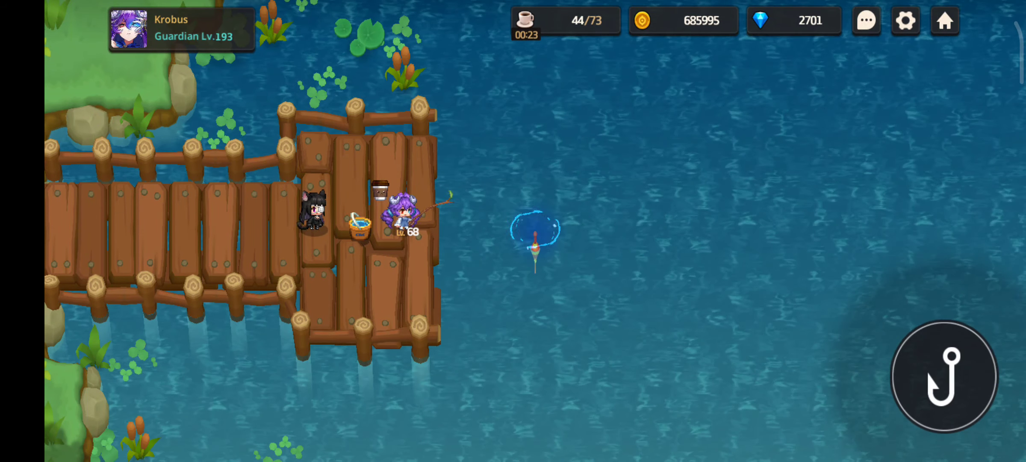
click(944, 376)
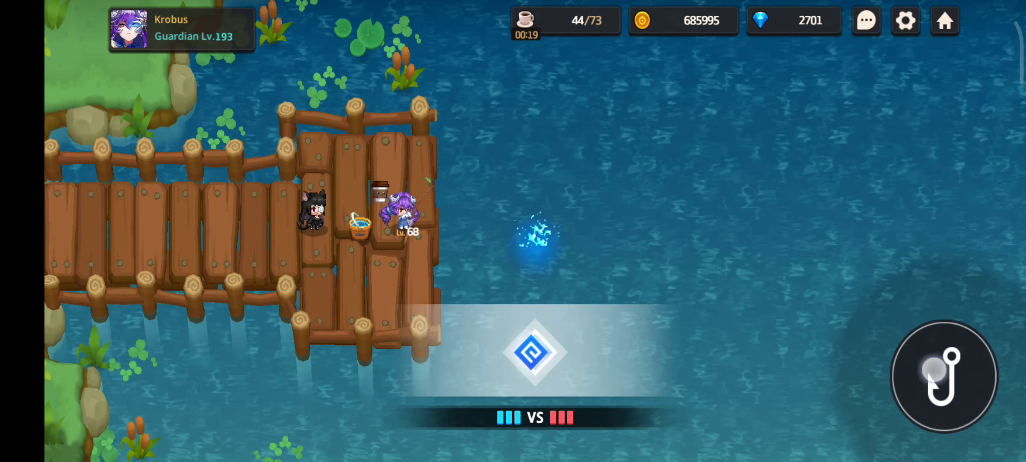
click(934, 369)
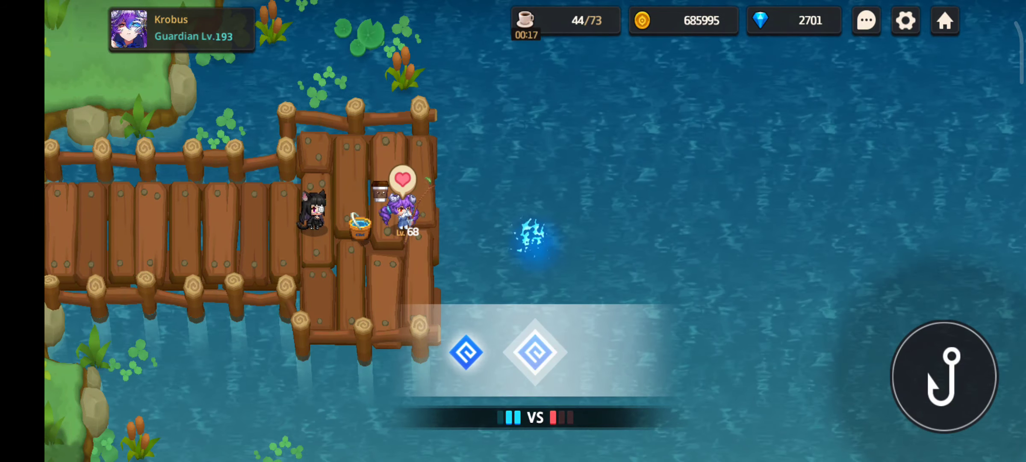
click(945, 375)
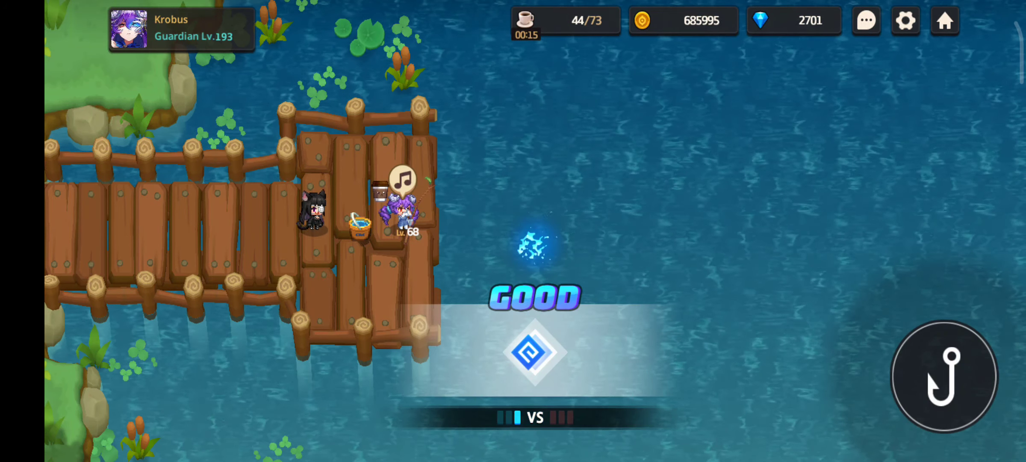
click(890, 345)
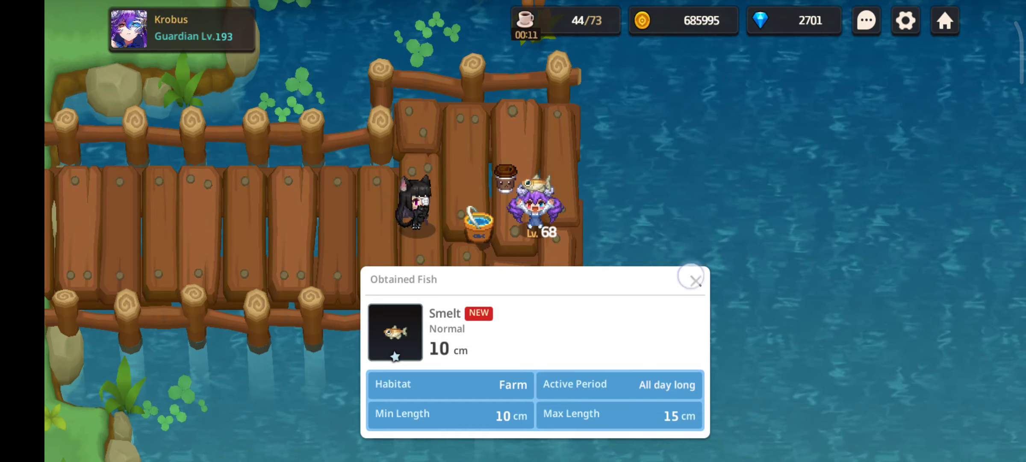
click(695, 280)
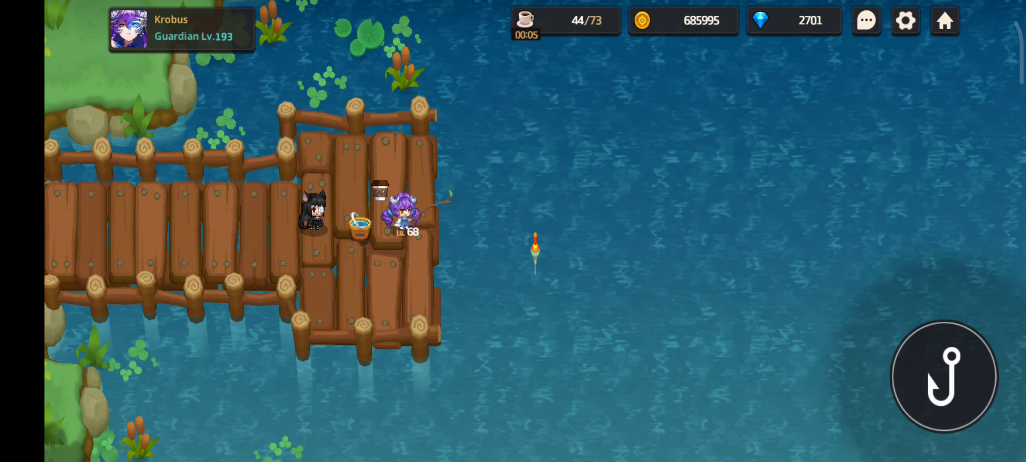
Hook and land a second fish with a GREAT reel.
click(934, 379)
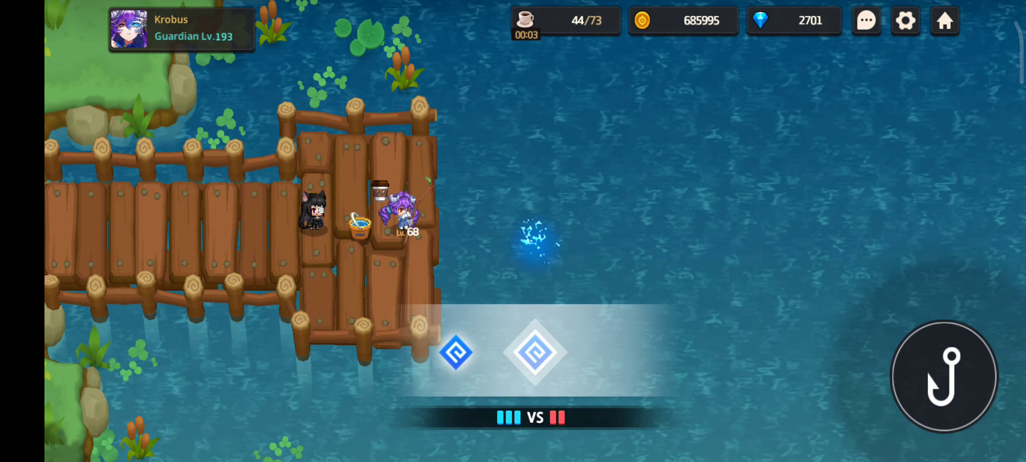
click(927, 370)
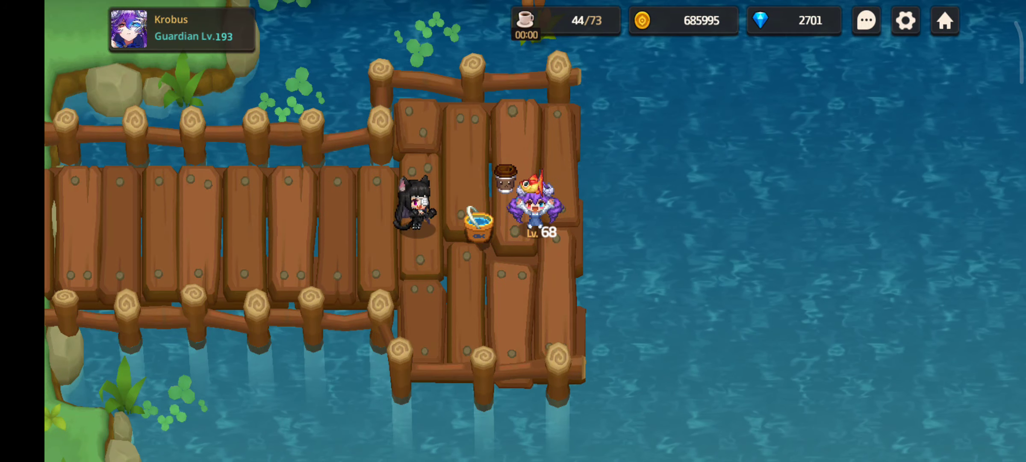
click(695, 280)
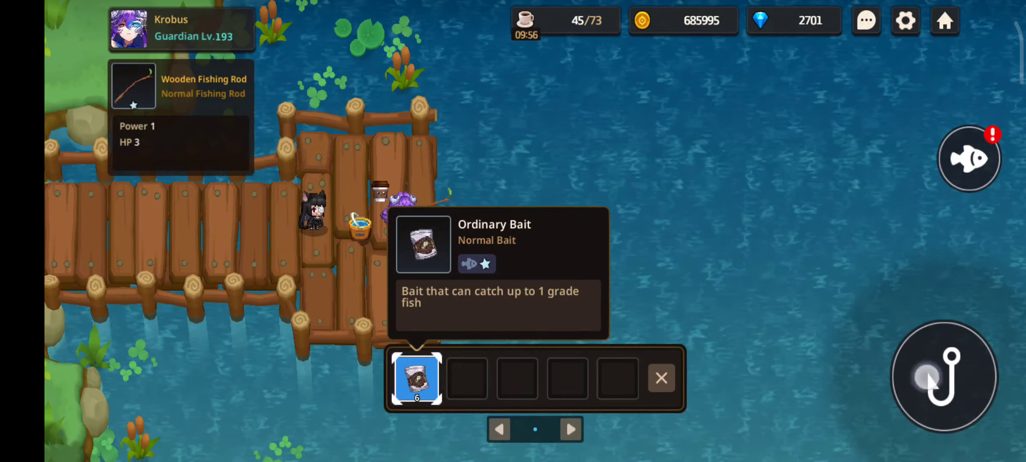
Cast again and reel in two more fish with timed reels.
click(927, 377)
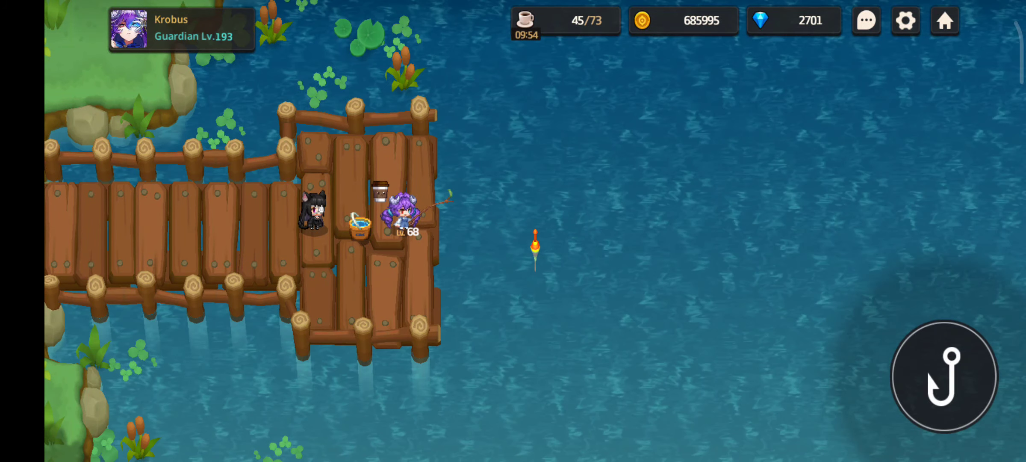
click(945, 375)
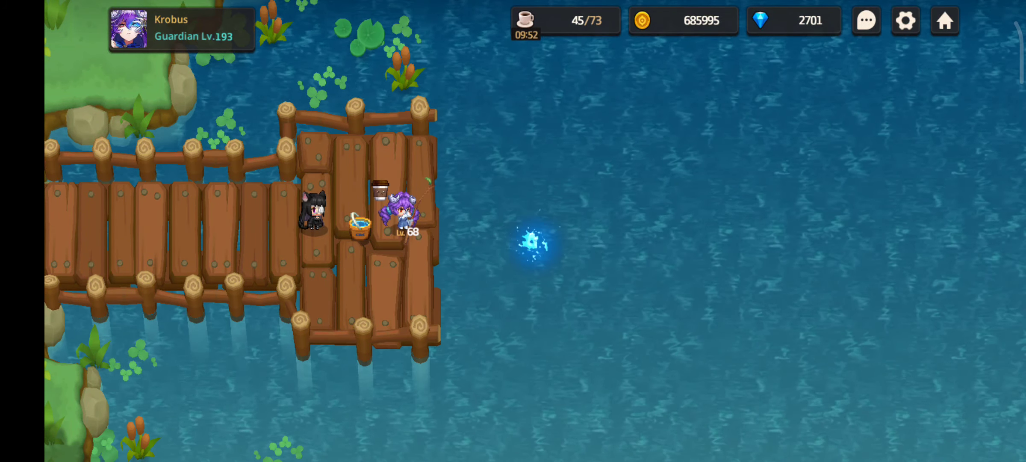
click(944, 376)
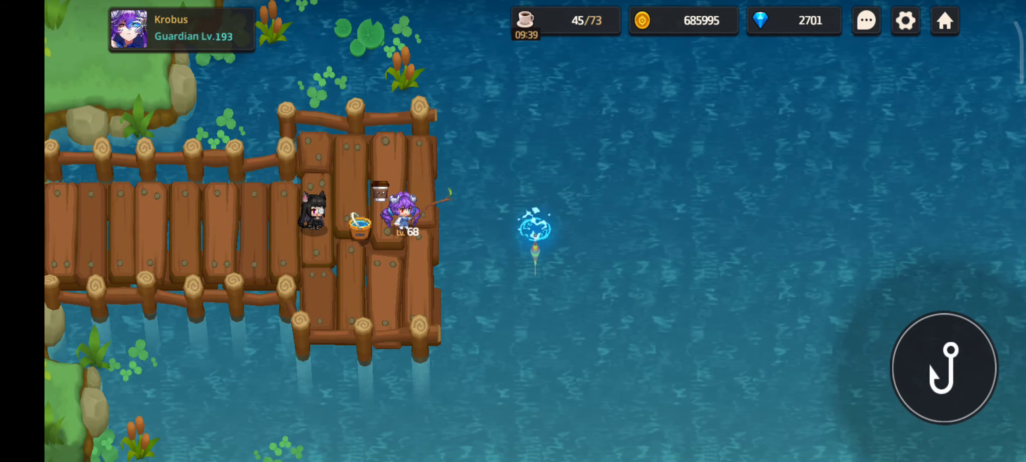
click(919, 382)
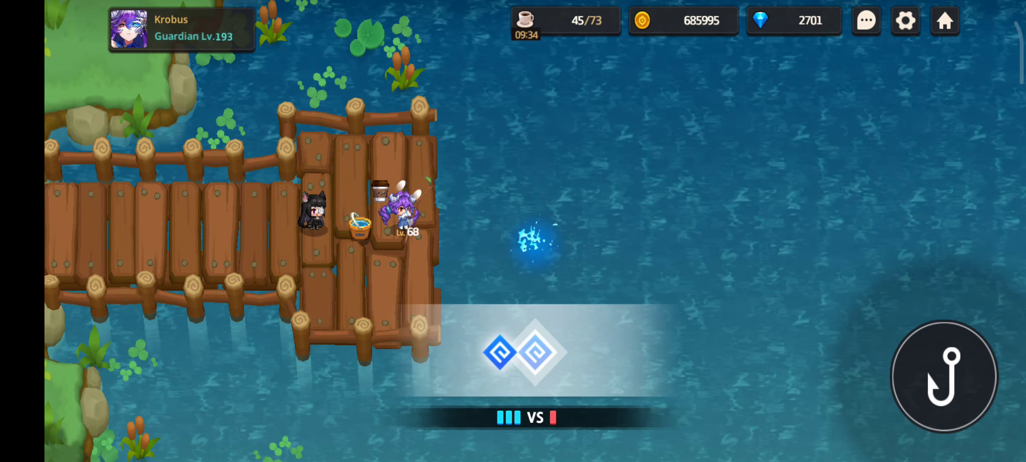
click(944, 376)
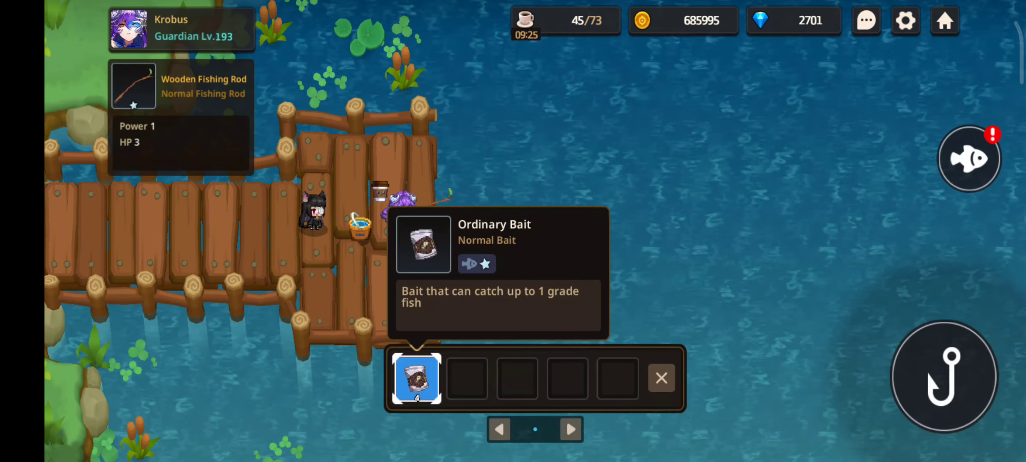
click(920, 381)
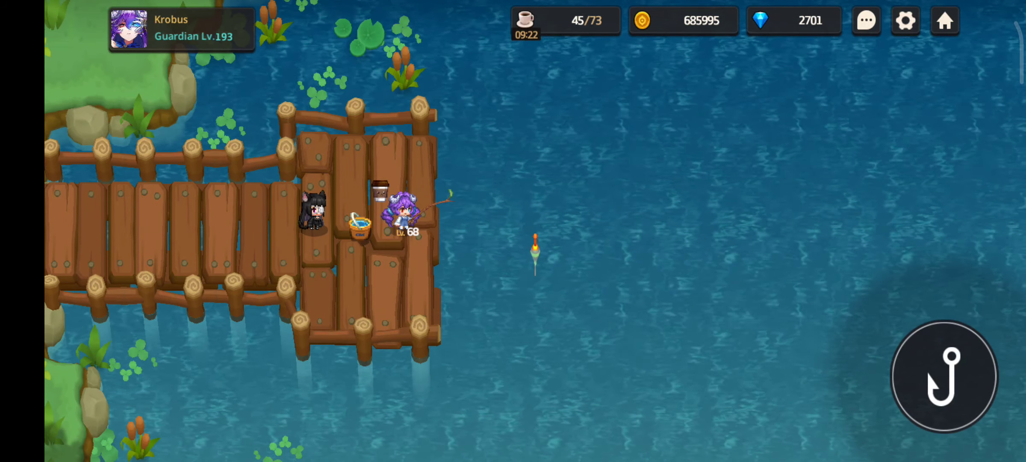
click(937, 423)
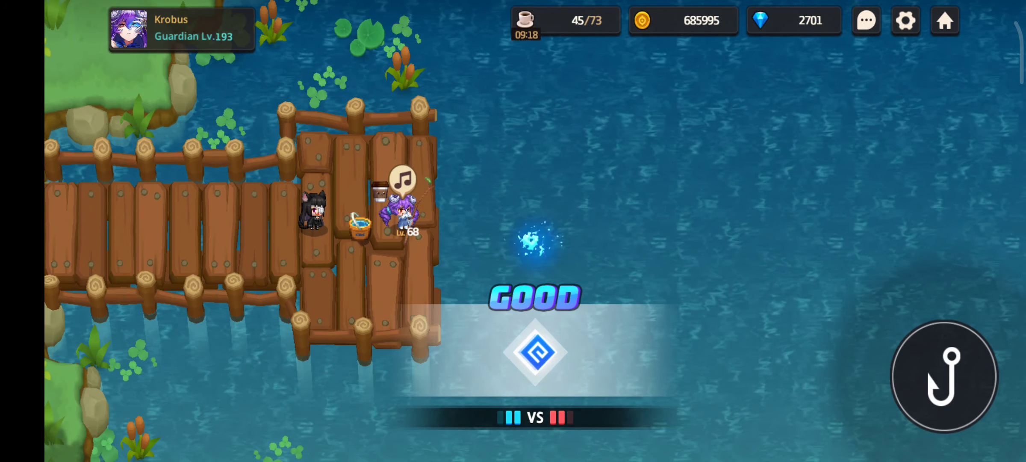
click(945, 376)
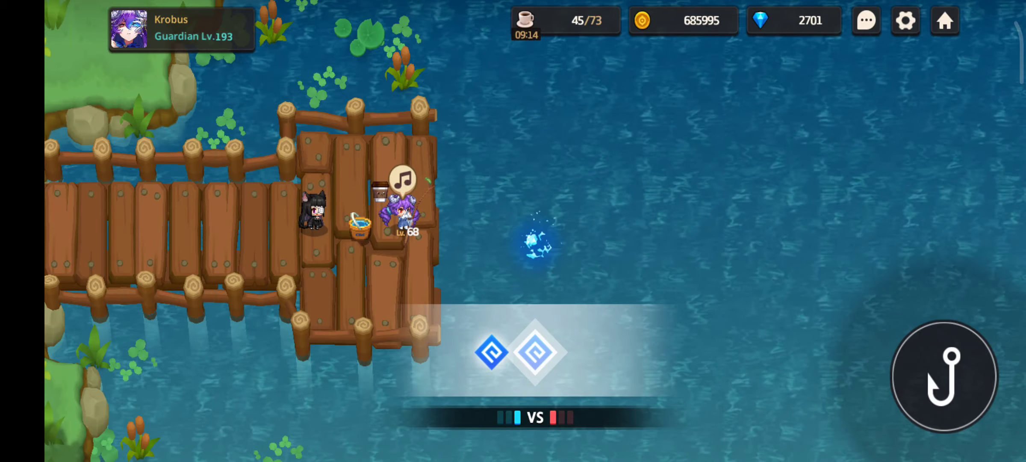
click(945, 376)
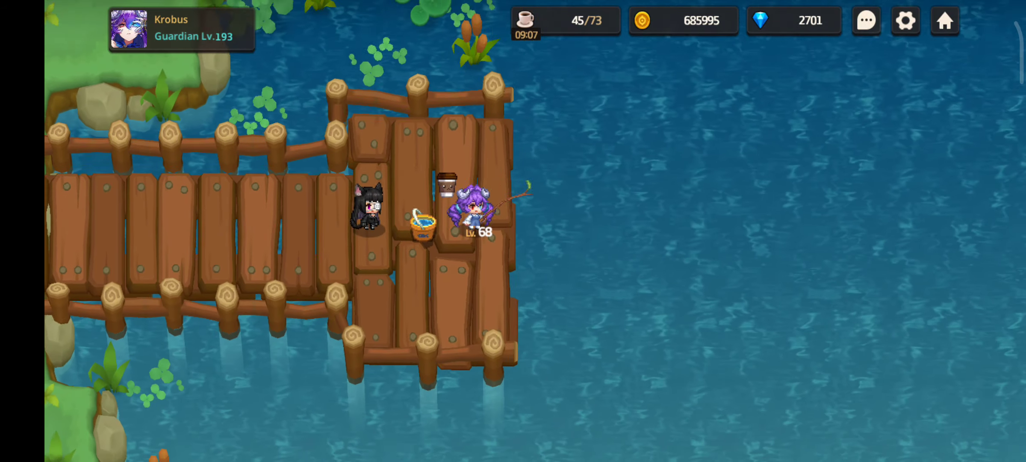
Land another fish with GREAT reels, then hook a fresh bite using the last Ordinary Bait.
click(927, 375)
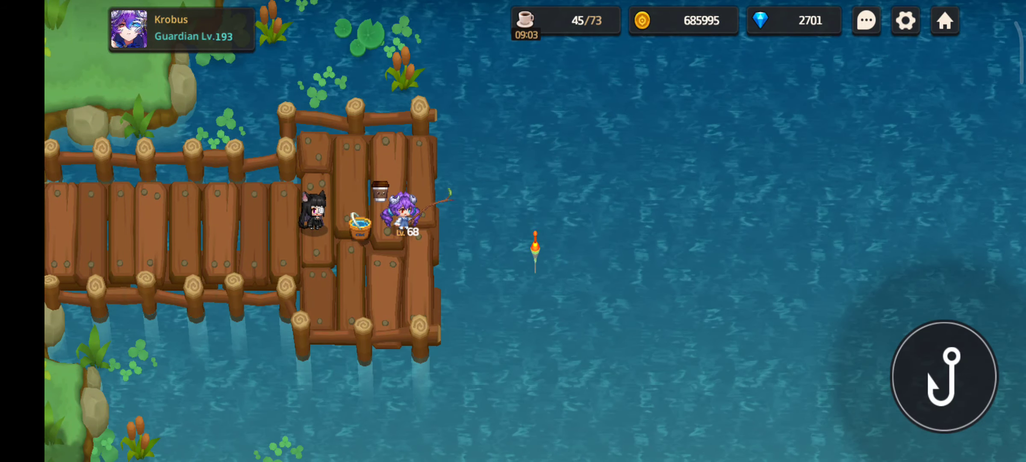
click(945, 377)
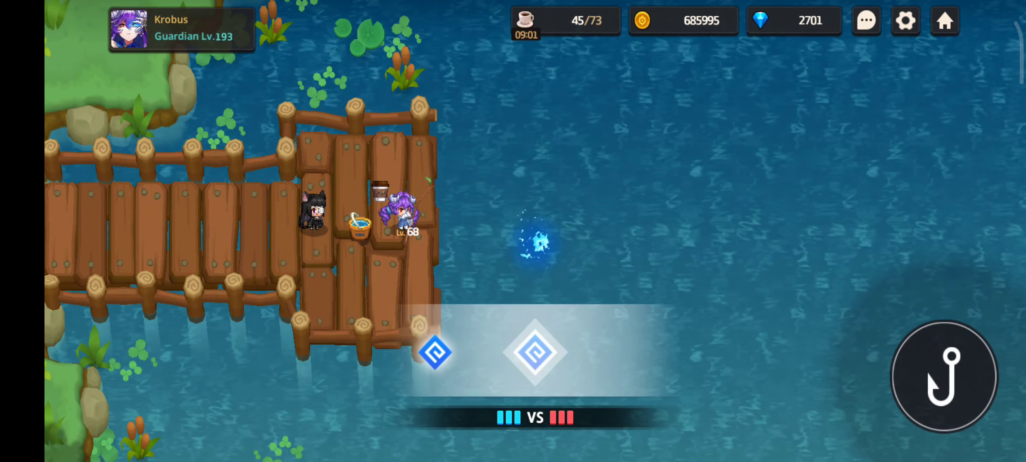
click(945, 377)
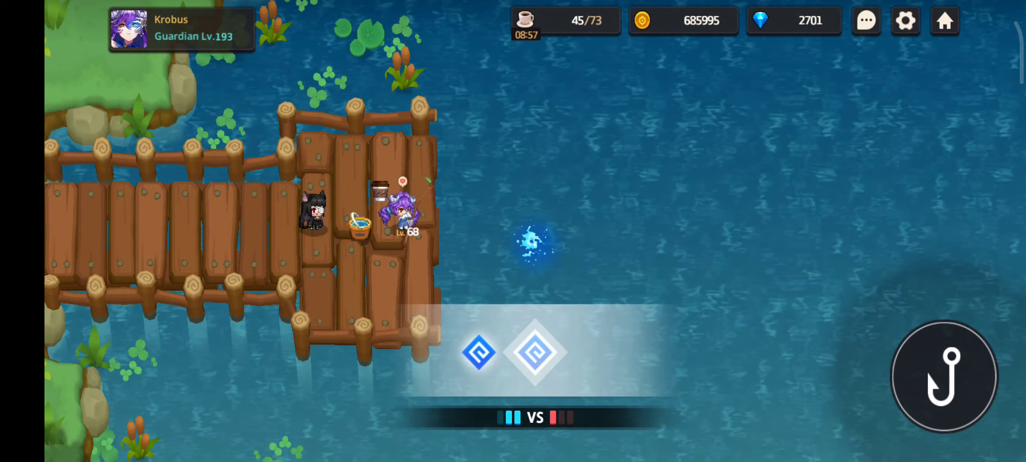
click(944, 377)
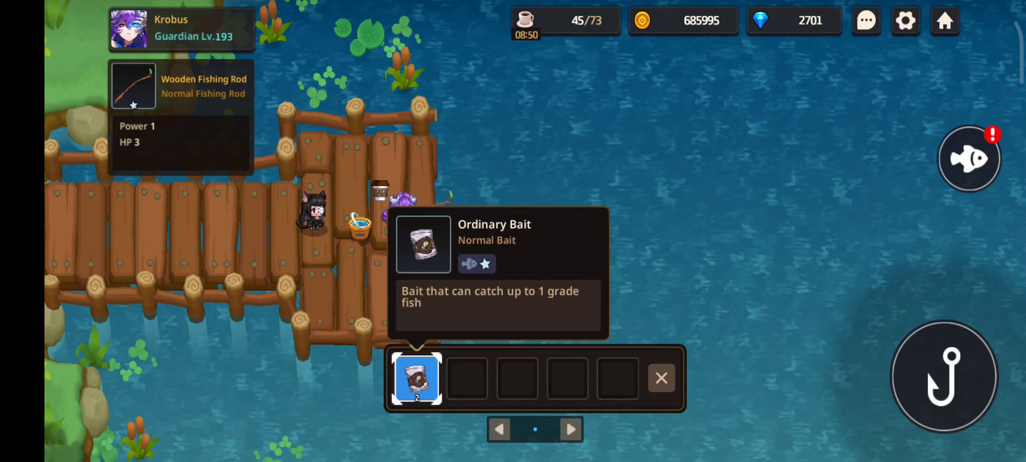
click(931, 374)
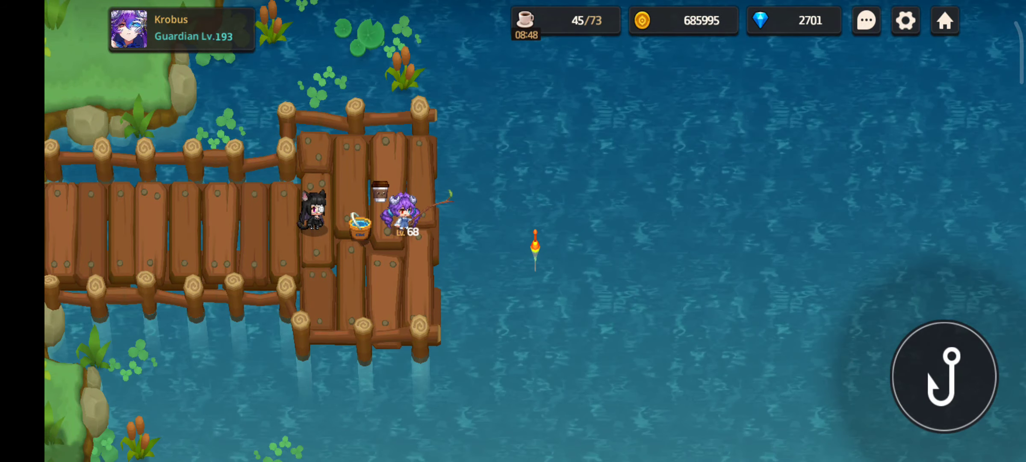
click(944, 375)
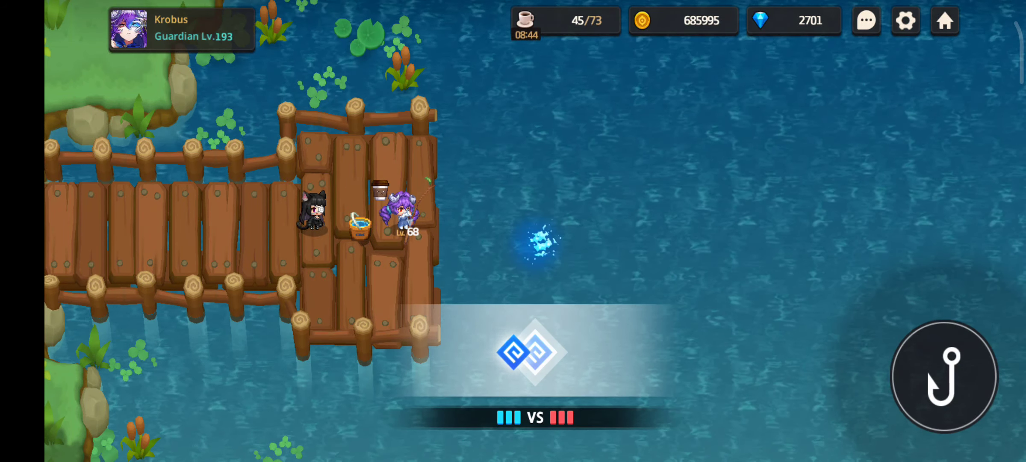
click(944, 375)
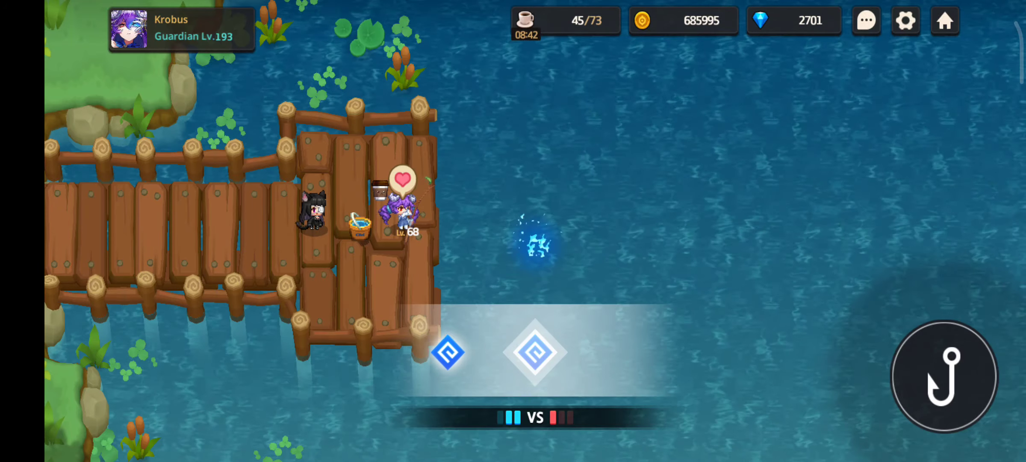
click(945, 376)
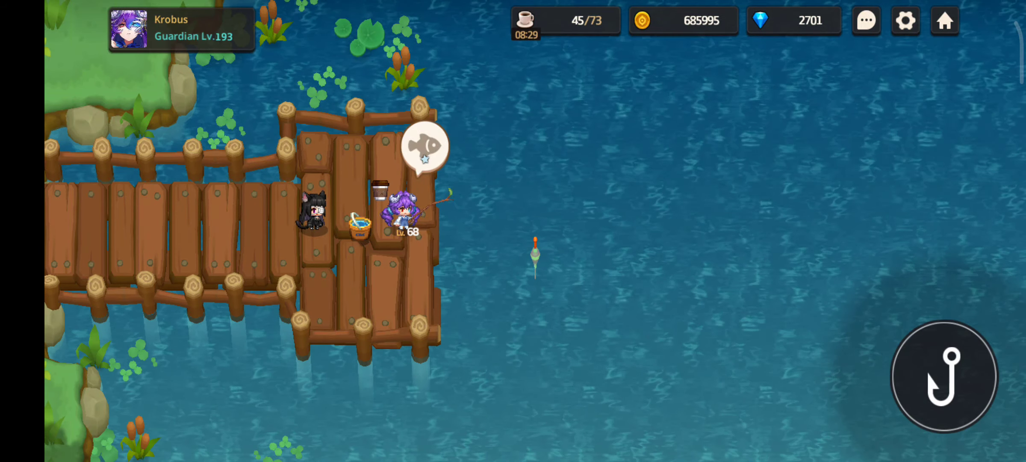
click(914, 361)
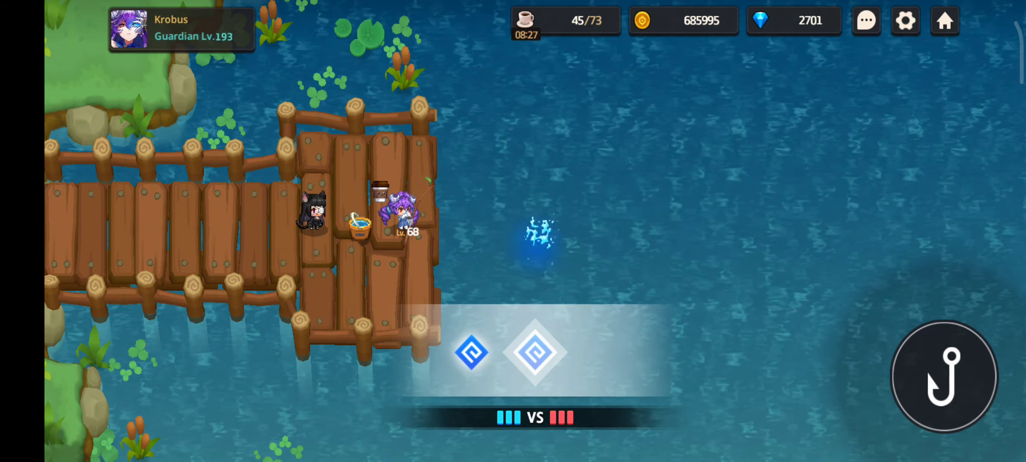
click(945, 375)
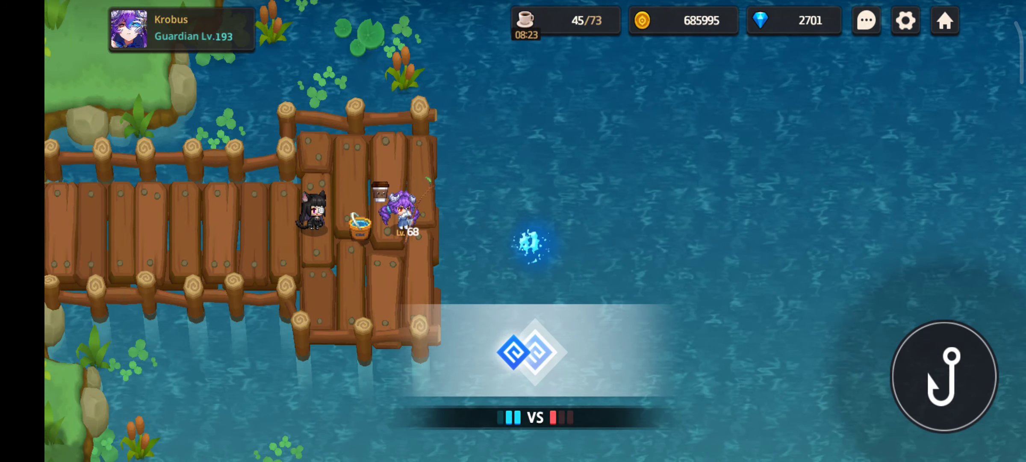
Land the 12 cm Smelt and view the 8 fish in Fishing Storage.
click(945, 375)
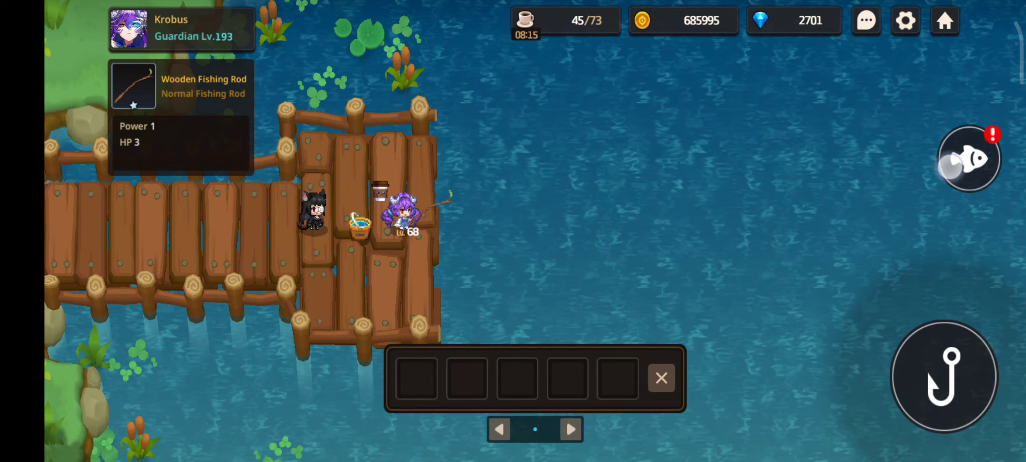
click(950, 166)
Select the 32 cm Sponge and claim its encyclopedia collection reward.
click(542, 110)
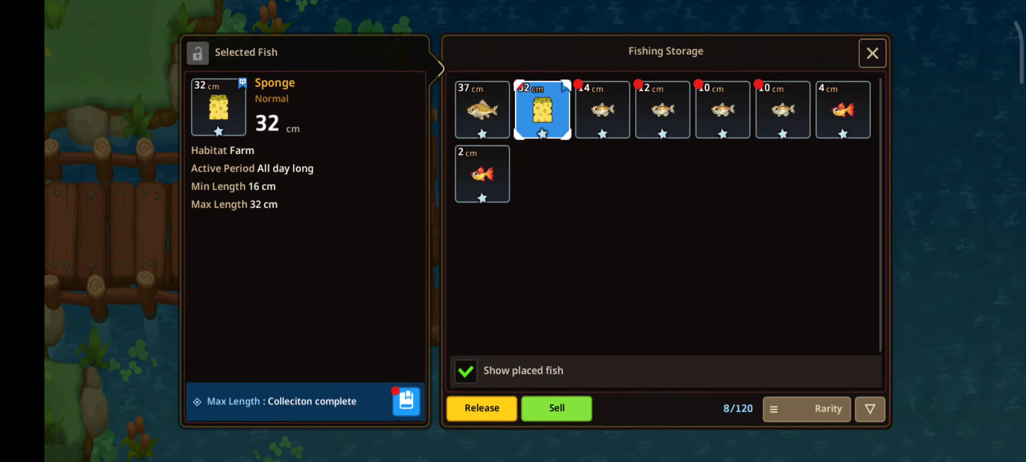
click(872, 54)
click(969, 160)
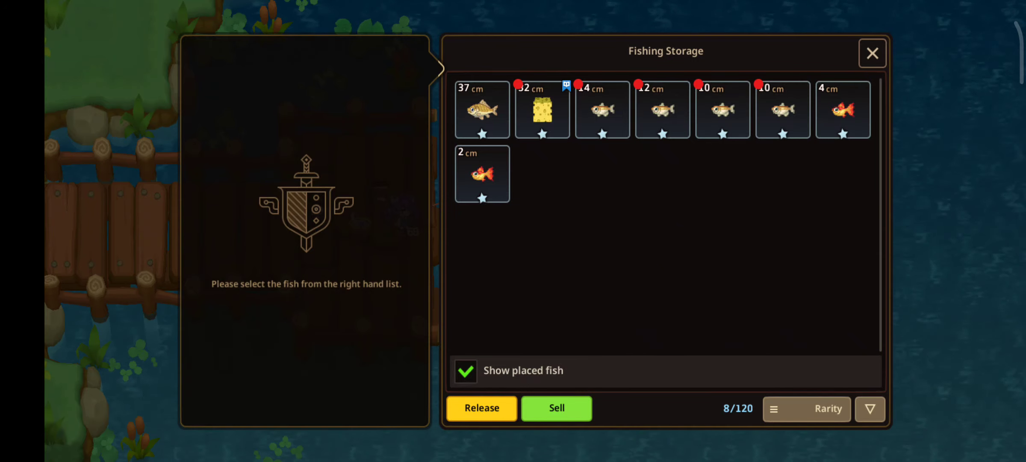
click(542, 109)
click(406, 410)
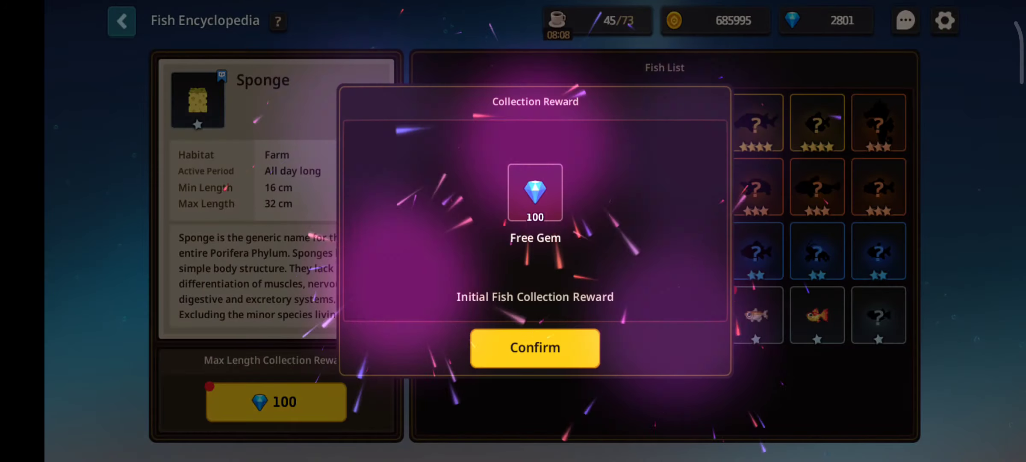
click(535, 347)
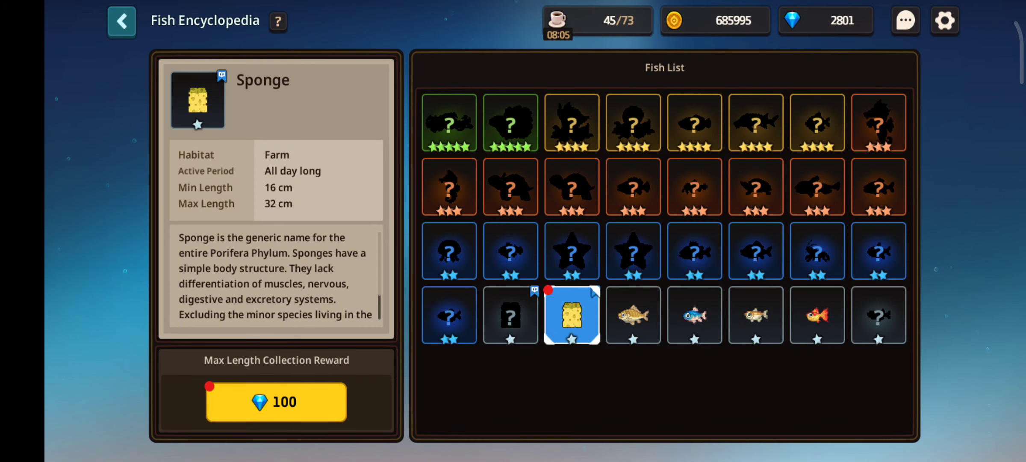
drag(246, 279, 178, 145)
drag(240, 257, 163, 367)
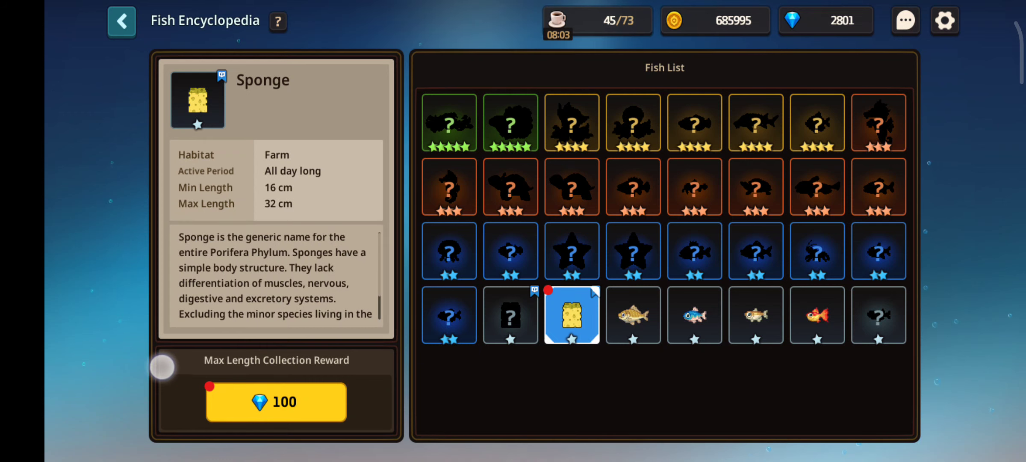
mouse_move(162, 366)
mouse_down()
mouse_move(134, 345)
mouse_move(126, 293)
mouse_up()
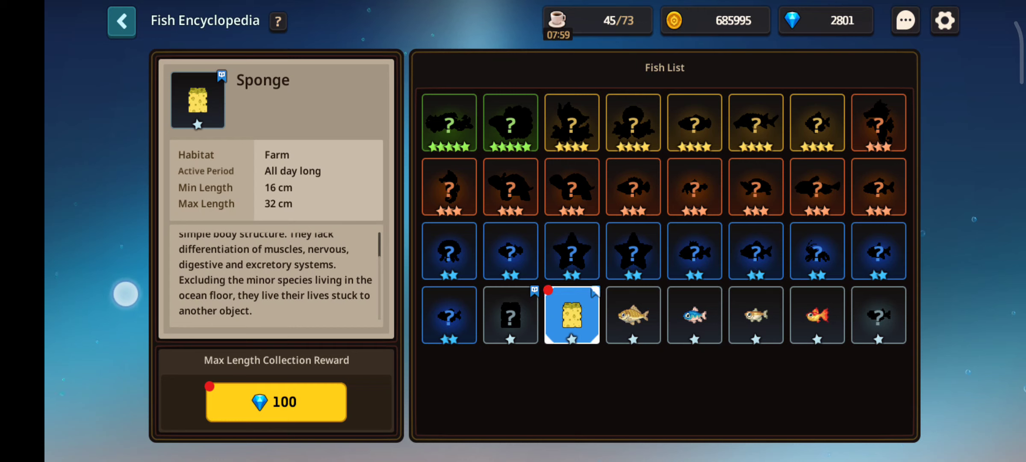
Claim the 100-gem Sponge Max Length reward, bringing gems to 2901.
drag(127, 293, 149, 214)
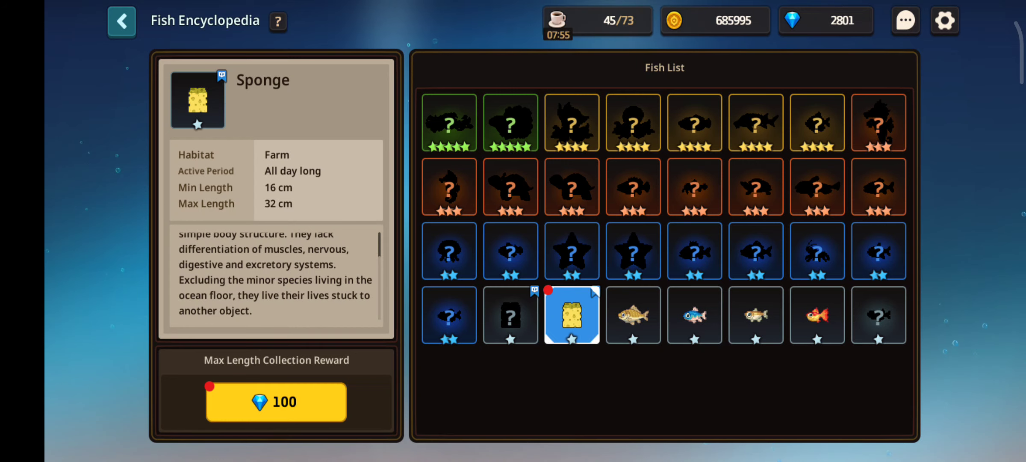
click(276, 401)
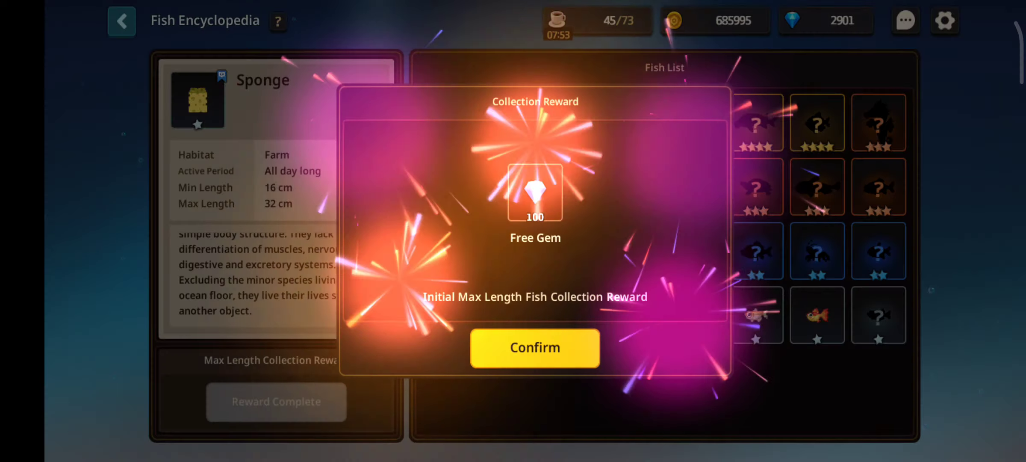
click(535, 411)
Browse the Crucian Carp, Guppy and other caught fish entries.
click(634, 315)
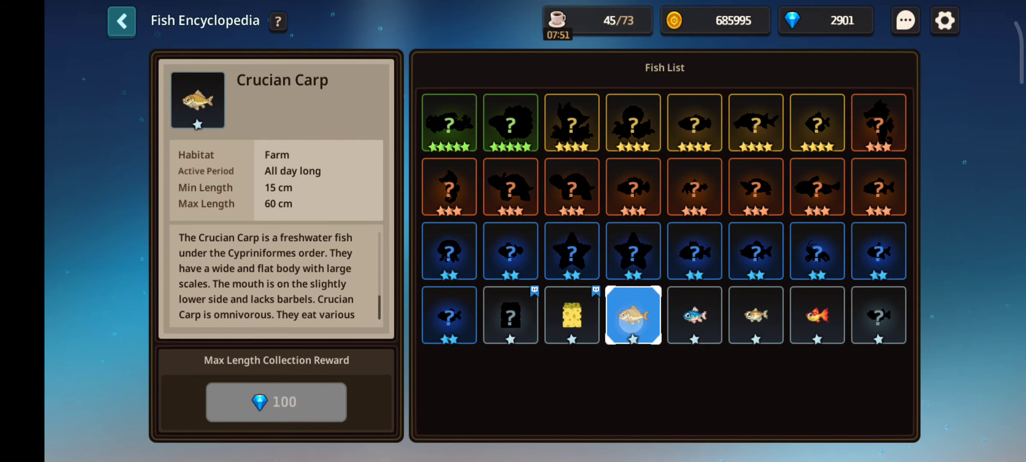
click(694, 314)
click(755, 315)
click(817, 314)
click(879, 315)
Add all eight stored fish to the sale list and sell them.
click(122, 21)
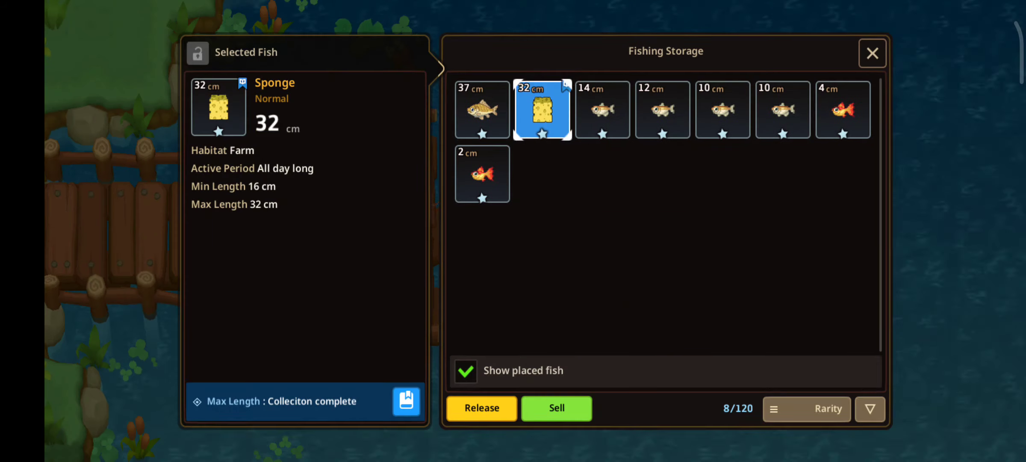
click(578, 409)
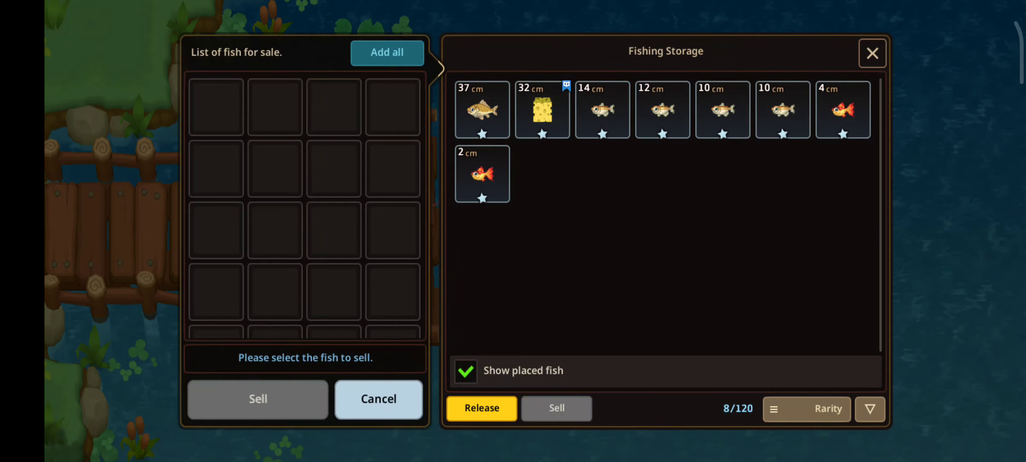
click(482, 173)
click(482, 109)
click(542, 109)
click(475, 124)
click(482, 109)
click(481, 109)
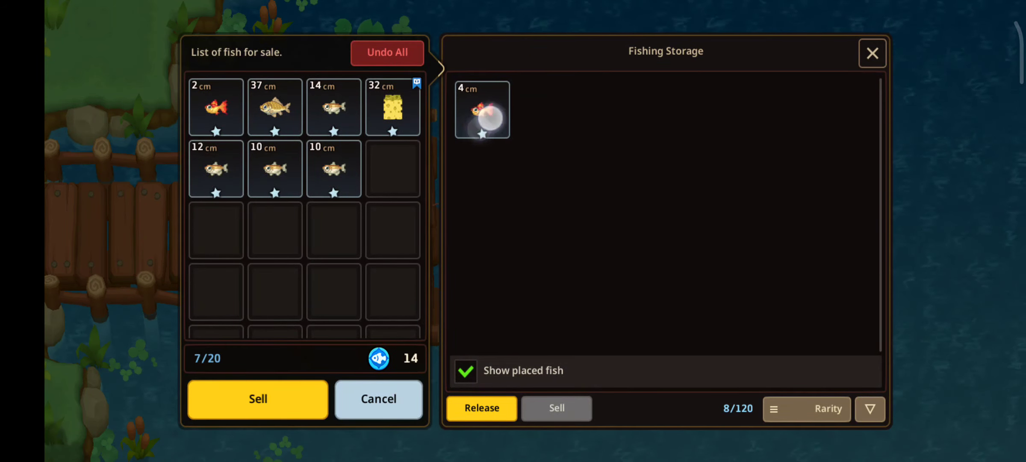
click(257, 399)
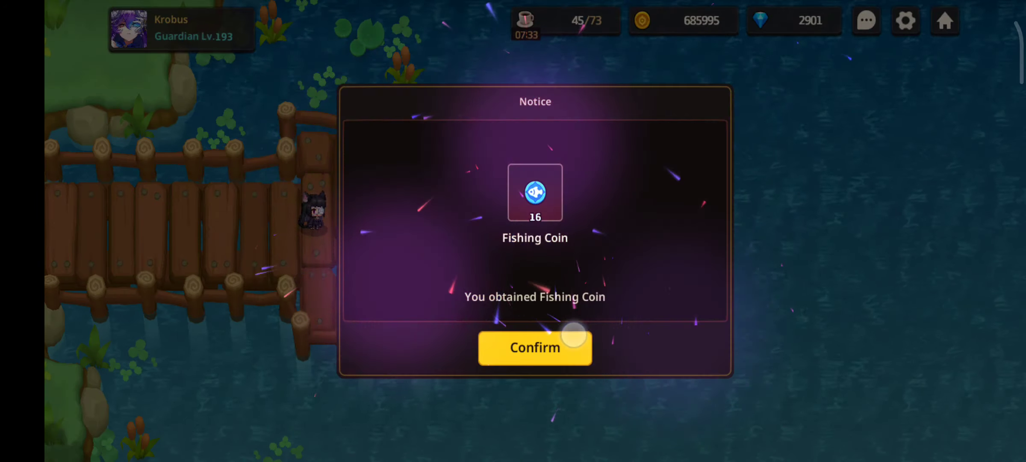
Accept the 16 Fishing Coins and close the empty storage, leaving fishing mode.
click(534, 348)
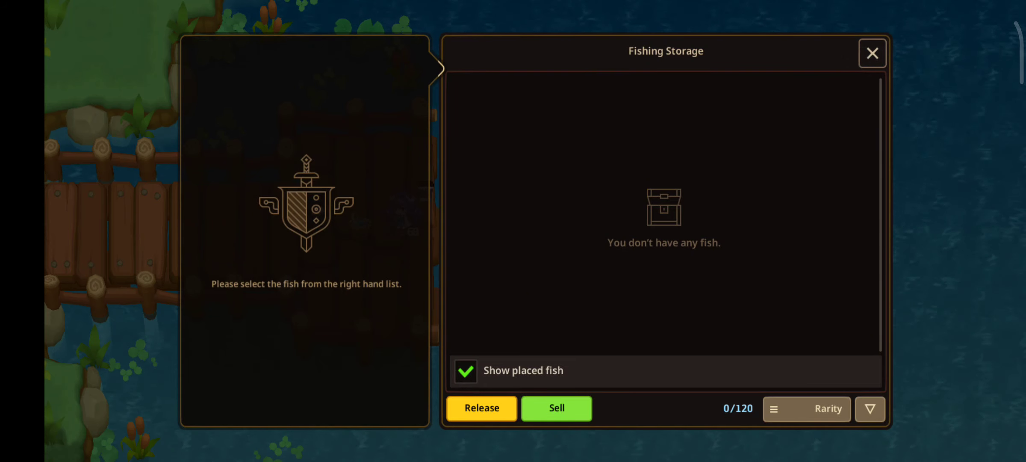
click(871, 54)
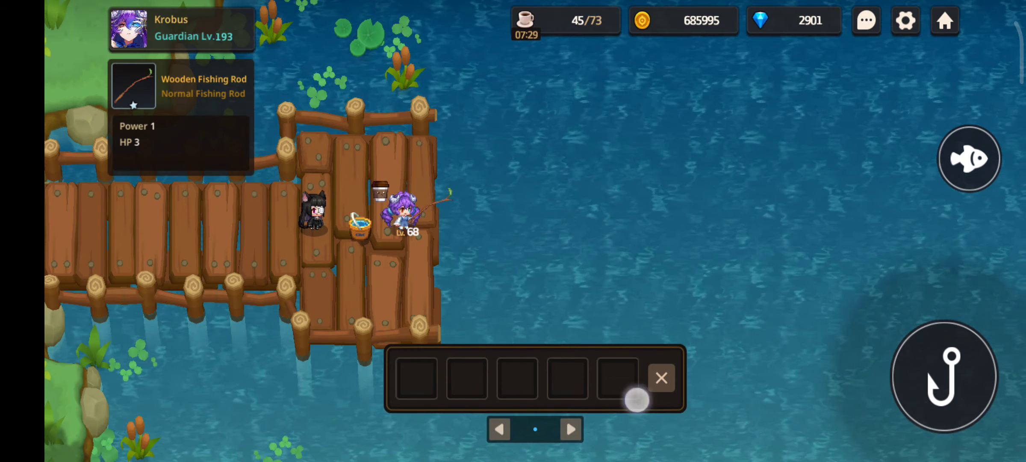
click(664, 384)
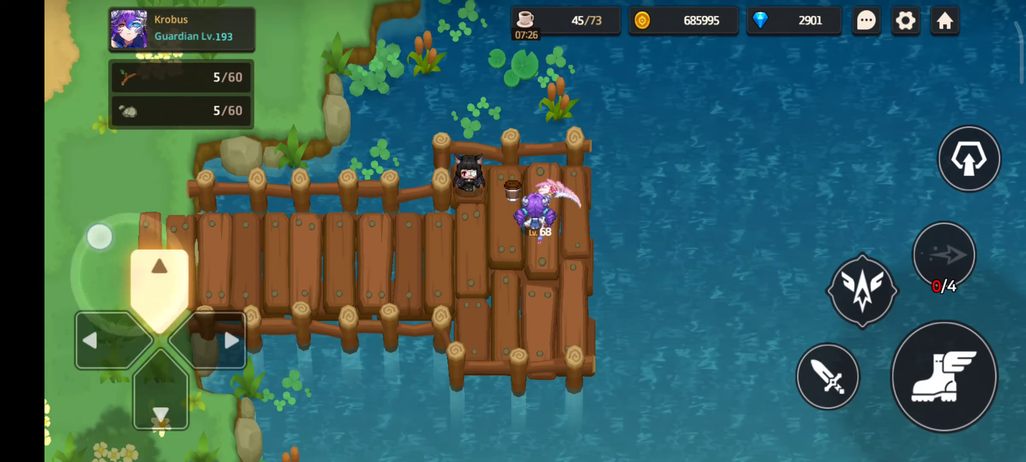
Browse the Fishing Coin Shop's goods, then walk left along the bridge to the farm.
click(932, 376)
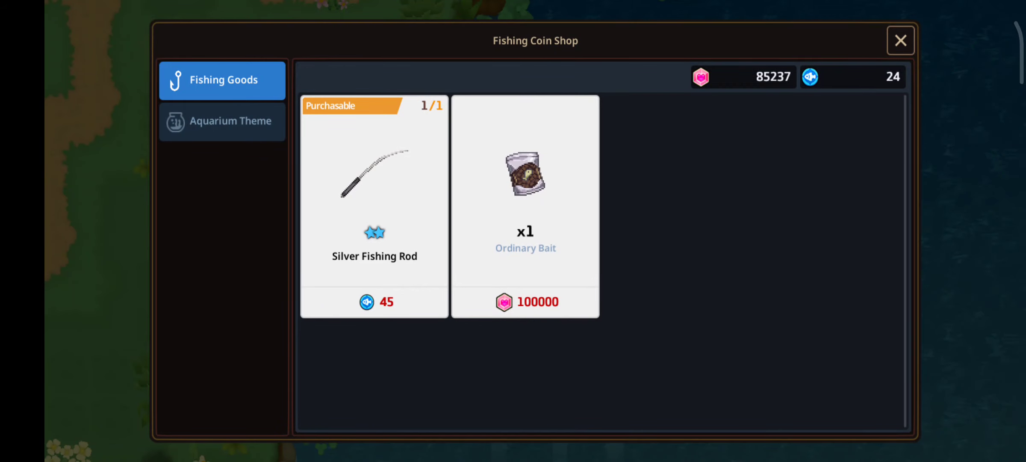
click(882, 40)
mouse_move(156, 343)
mouse_down()
mouse_move(78, 328)
mouse_move(150, 209)
mouse_move(79, 273)
mouse_move(103, 234)
mouse_up()
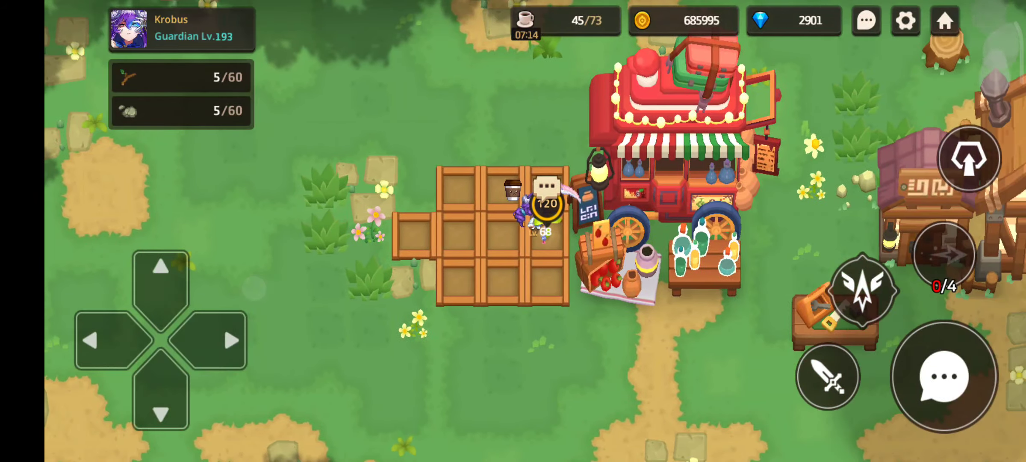
Try harvesting the seedling, then strike the thorn vine with the sword skill.
click(945, 375)
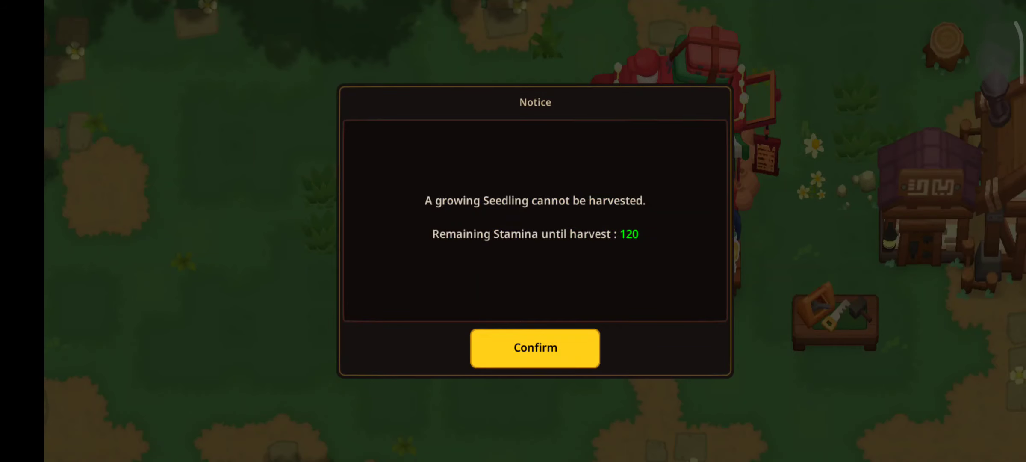
click(579, 341)
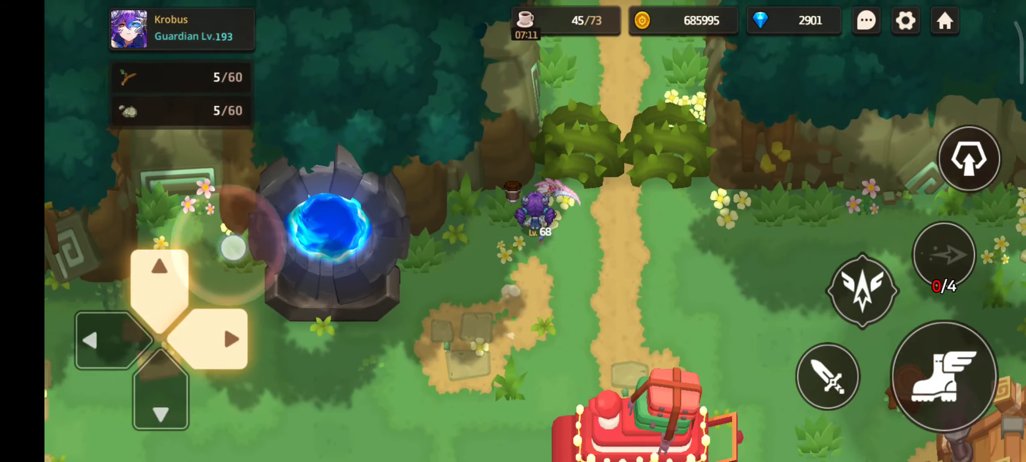
click(918, 370)
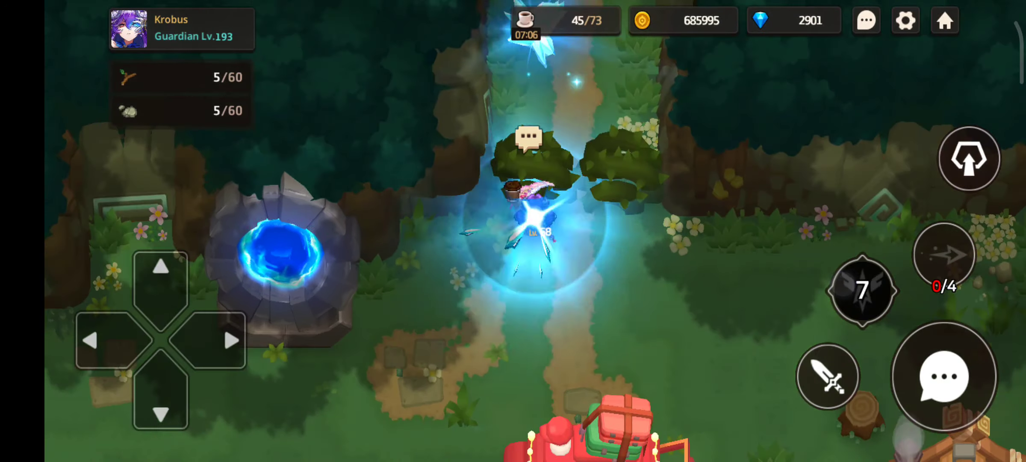
click(811, 365)
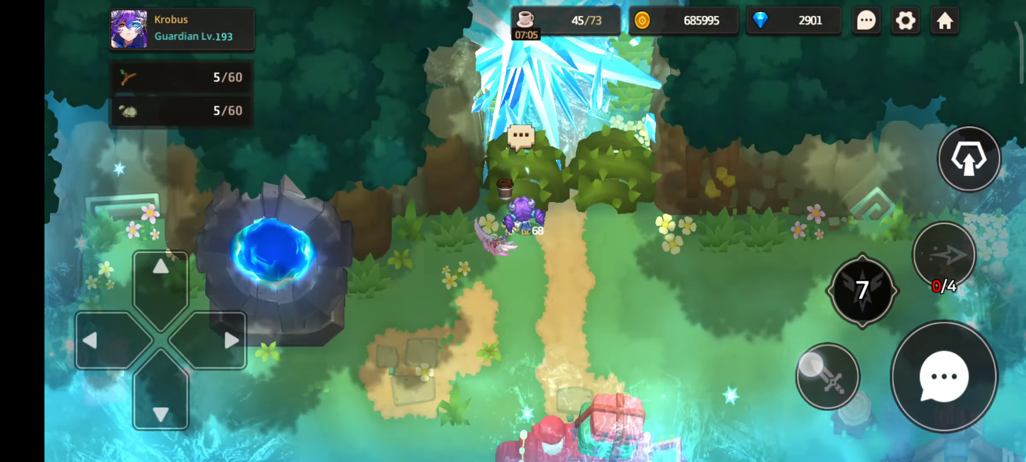
Walk across the farm to the broken bridge by the pond and inspect it.
mouse_move(120, 401)
mouse_down()
mouse_move(104, 381)
mouse_move(165, 392)
mouse_move(267, 291)
mouse_up()
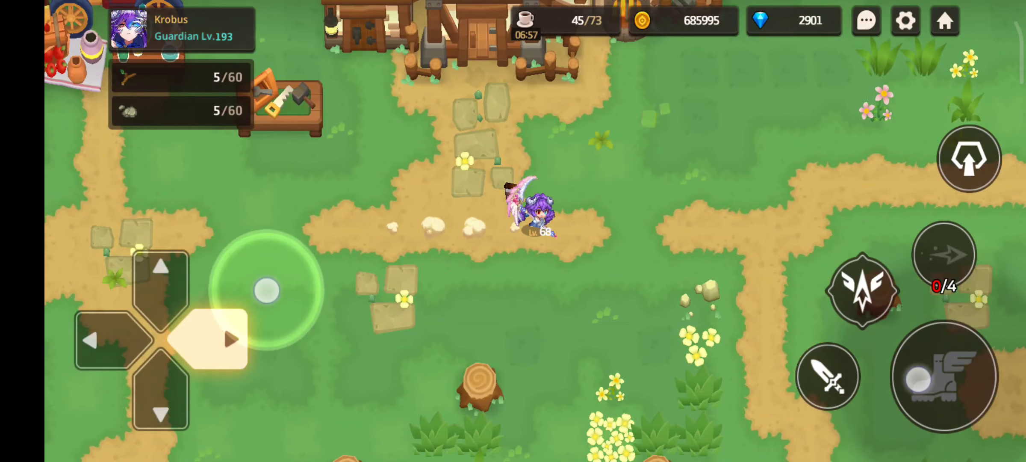
drag(267, 291, 306, 340)
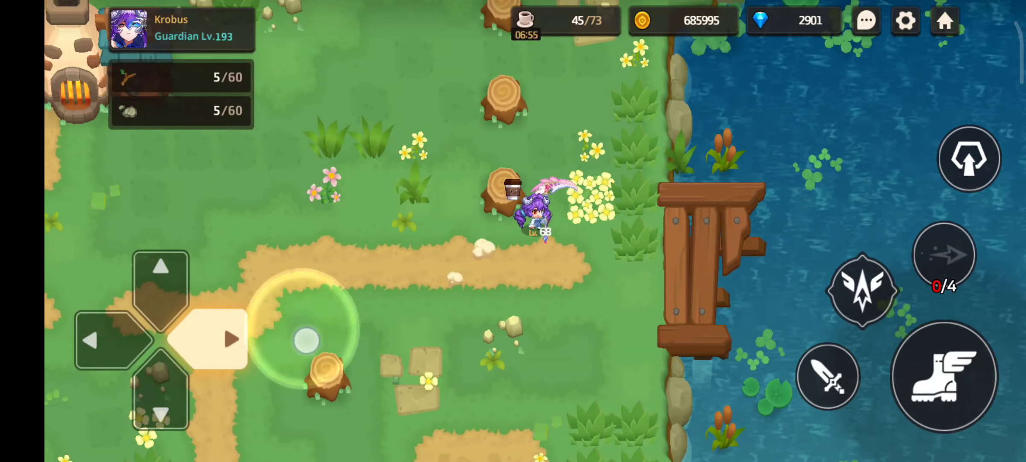
click(922, 367)
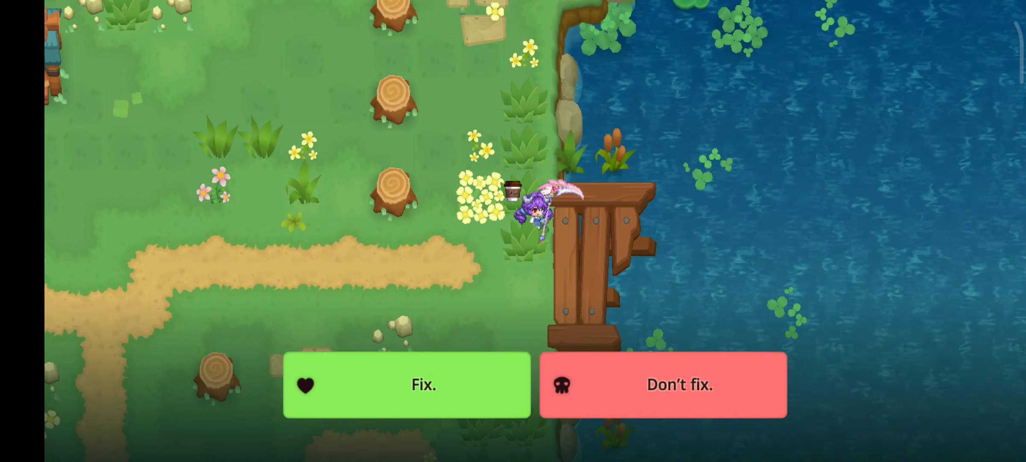
Choose Fix on the bridge, read the Tool Box requirement, and walk left toward the village.
click(406, 384)
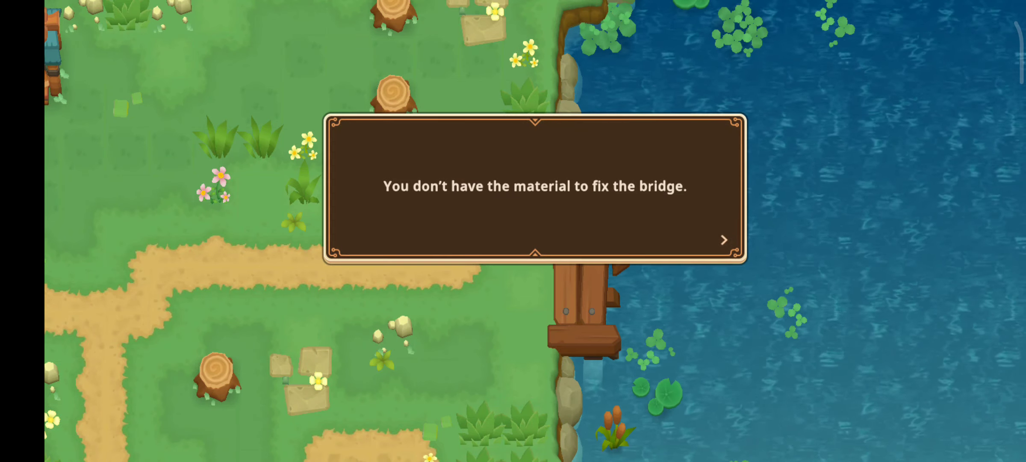
click(965, 371)
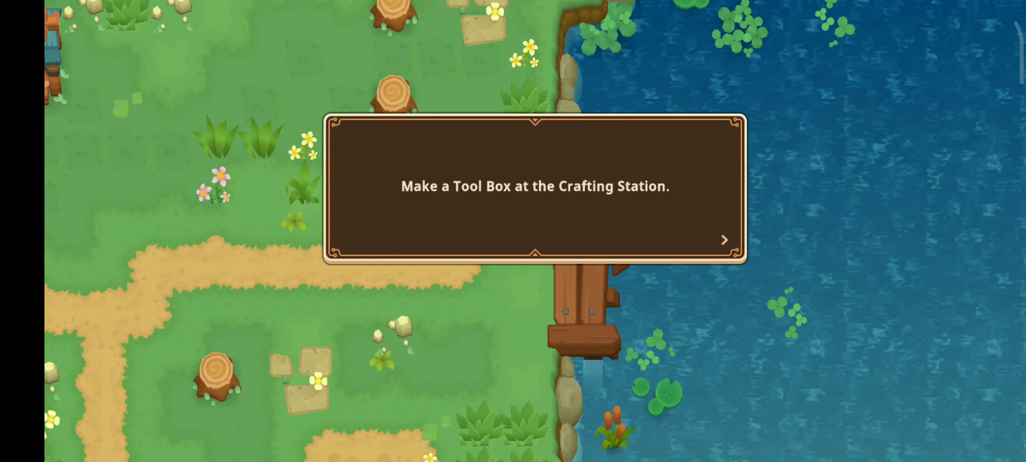
click(964, 372)
drag(87, 339, 54, 319)
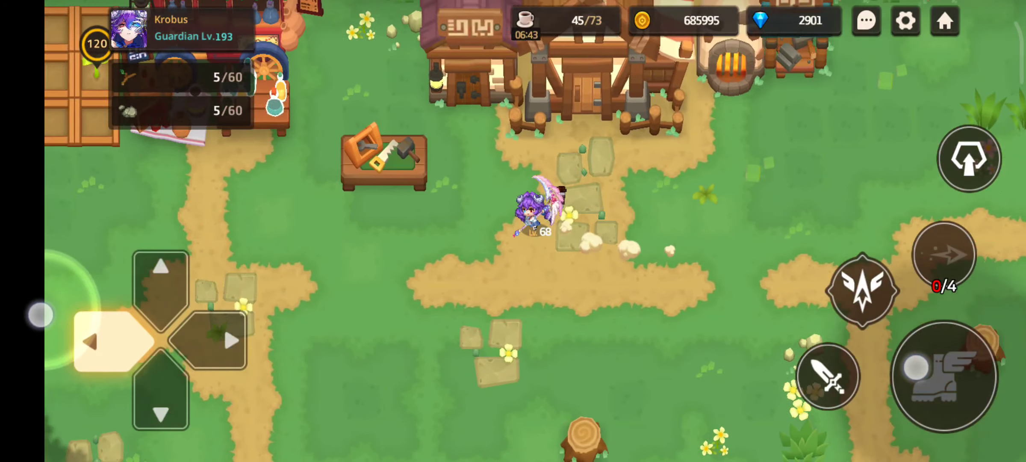
Check the BBQ Party Set, Aquarium and Tool Box blueprints at the Crafting Station, then close it.
drag(55, 319, 91, 163)
click(944, 368)
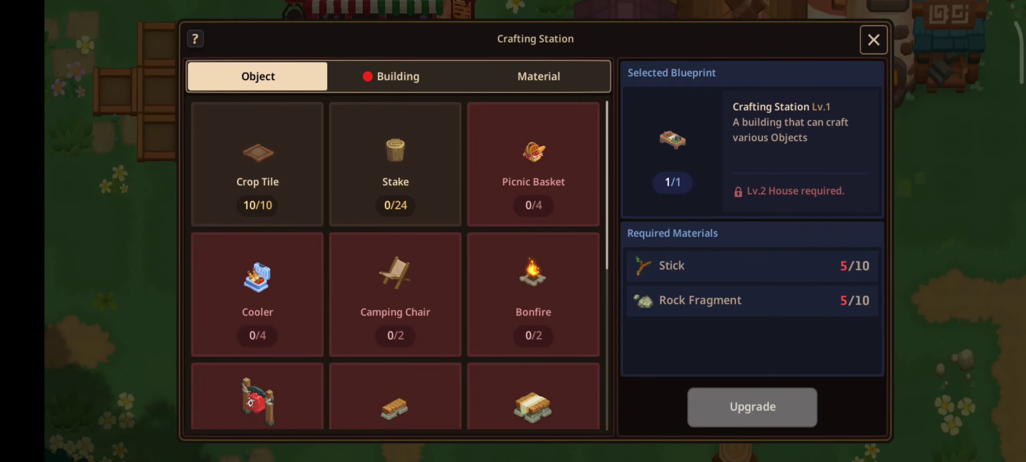
drag(241, 262, 130, 146)
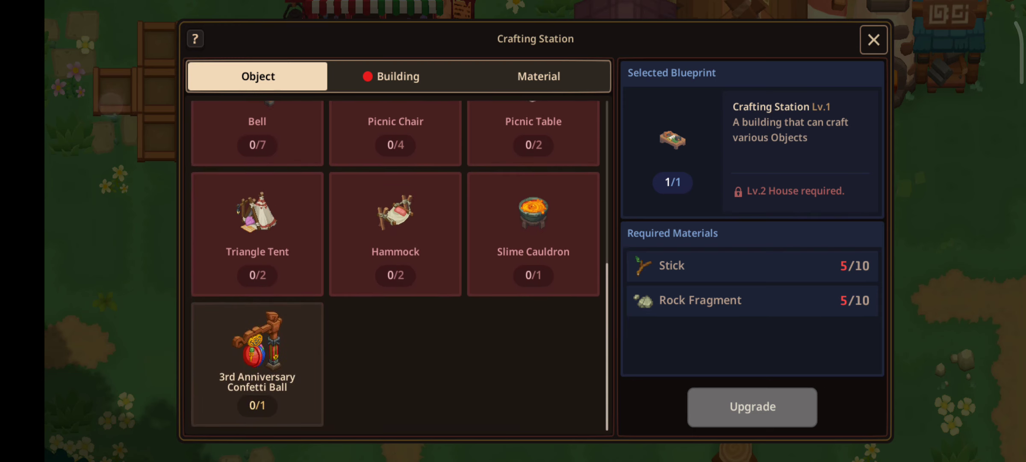
click(376, 75)
drag(233, 226, 153, 110)
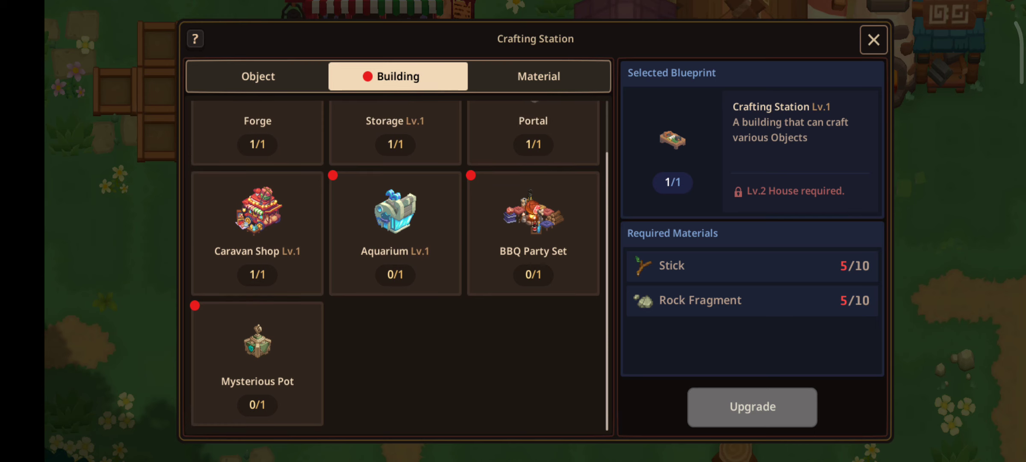
click(497, 220)
click(396, 233)
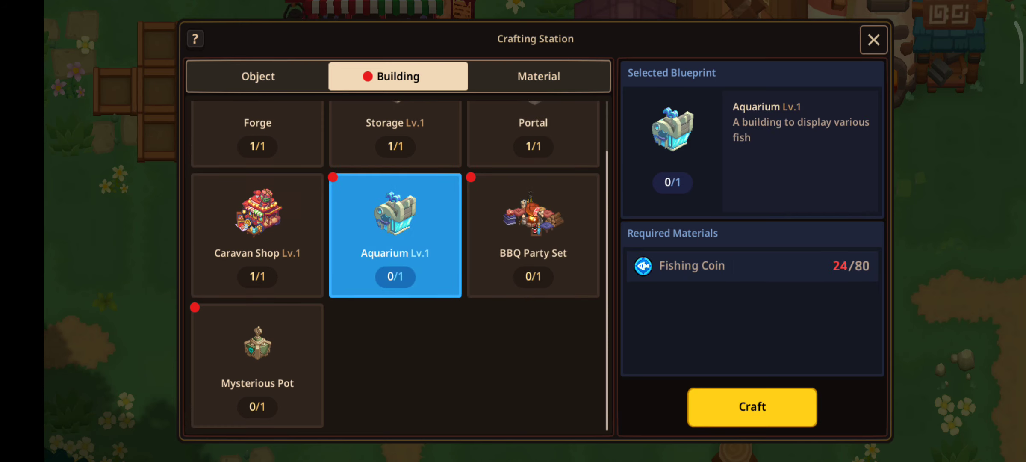
click(540, 76)
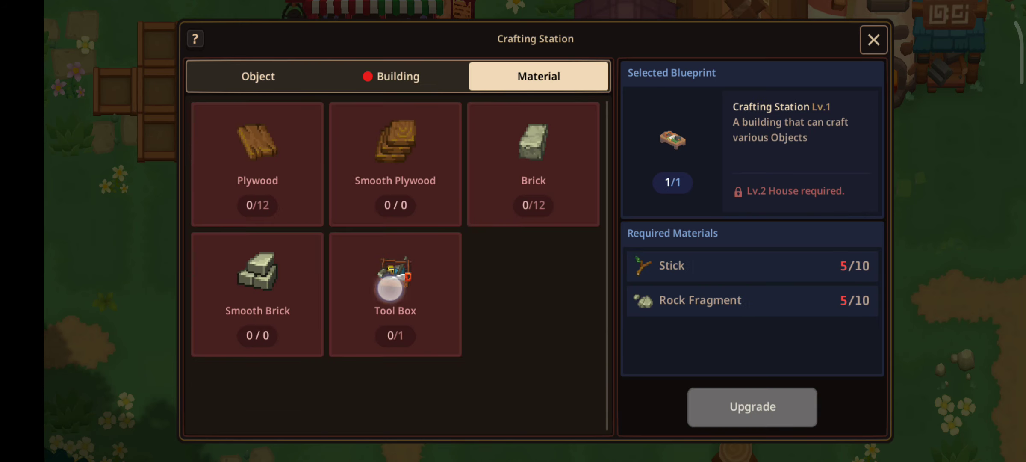
click(390, 287)
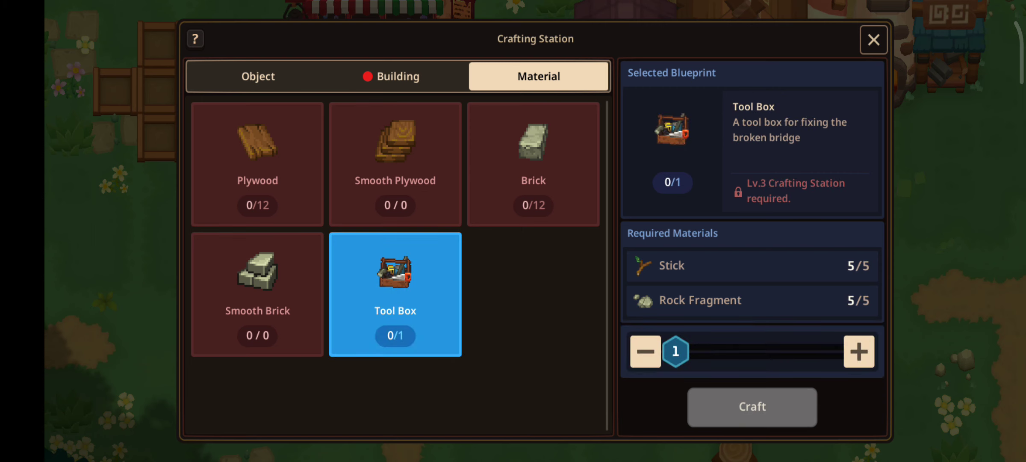
click(873, 39)
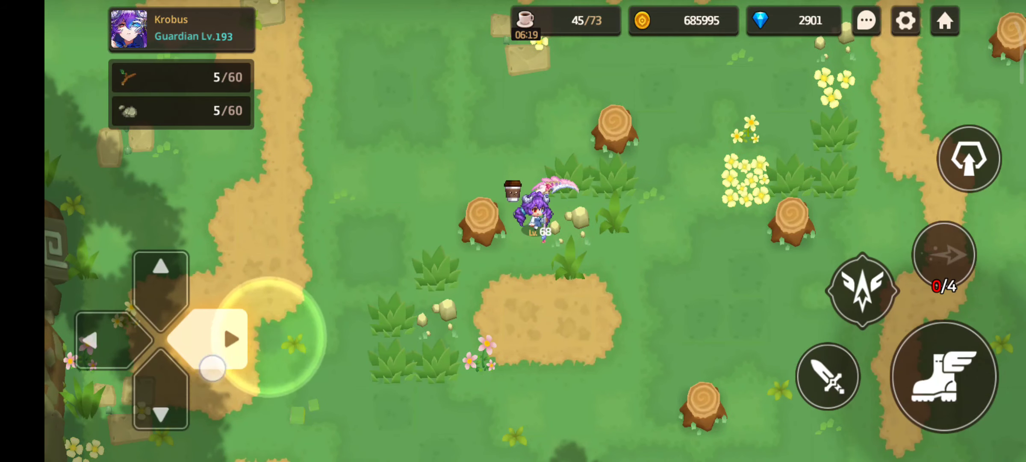
Dash the character east across the farm toward the pond and wooden dock.
click(909, 363)
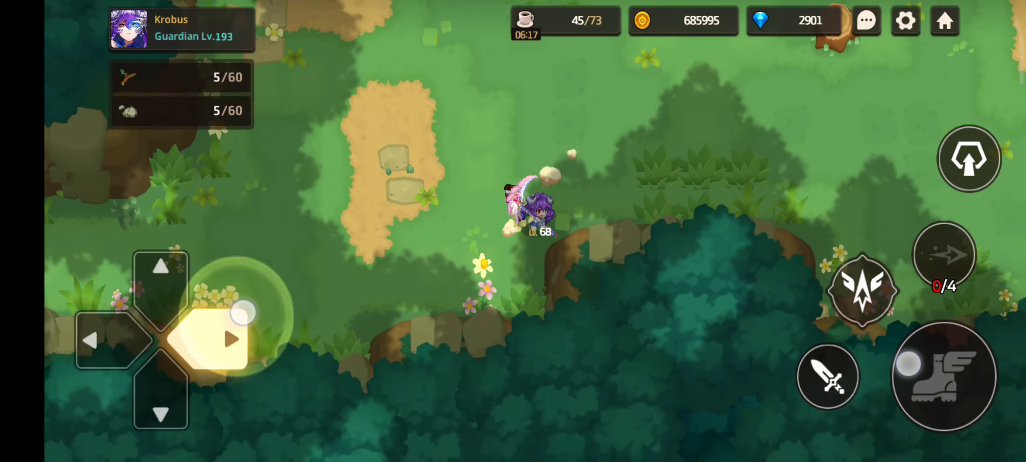